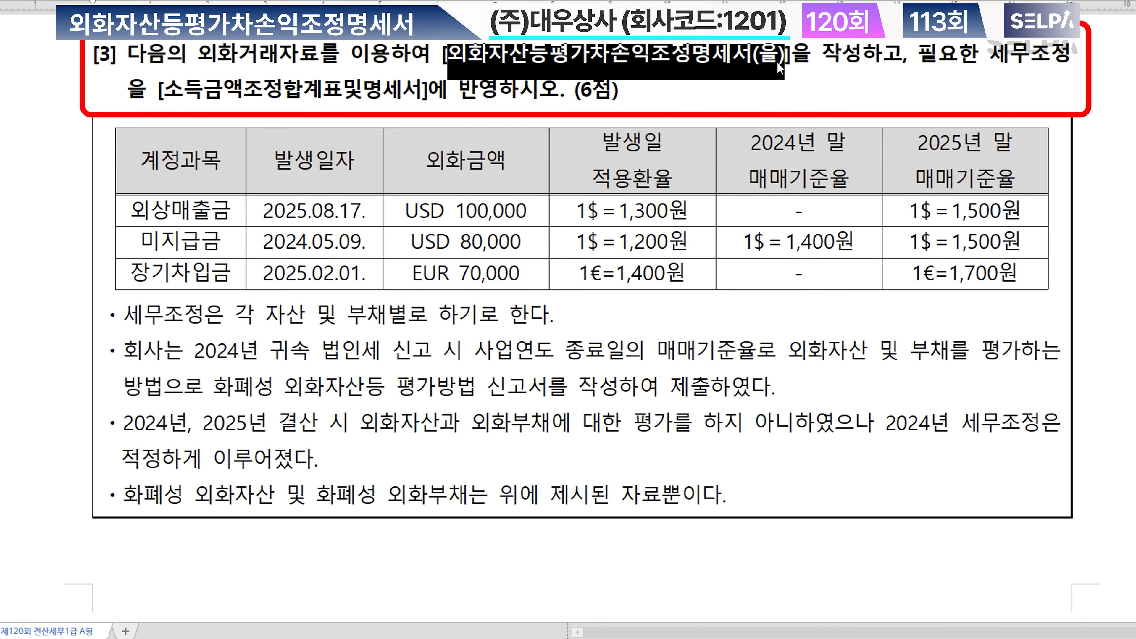
Step: Color the form name 소득금액조정합계표및명세서 blue and the 외상매출금 row's 1,300원 and 1,500원 exchange rates red
drag(168, 93, 406, 107)
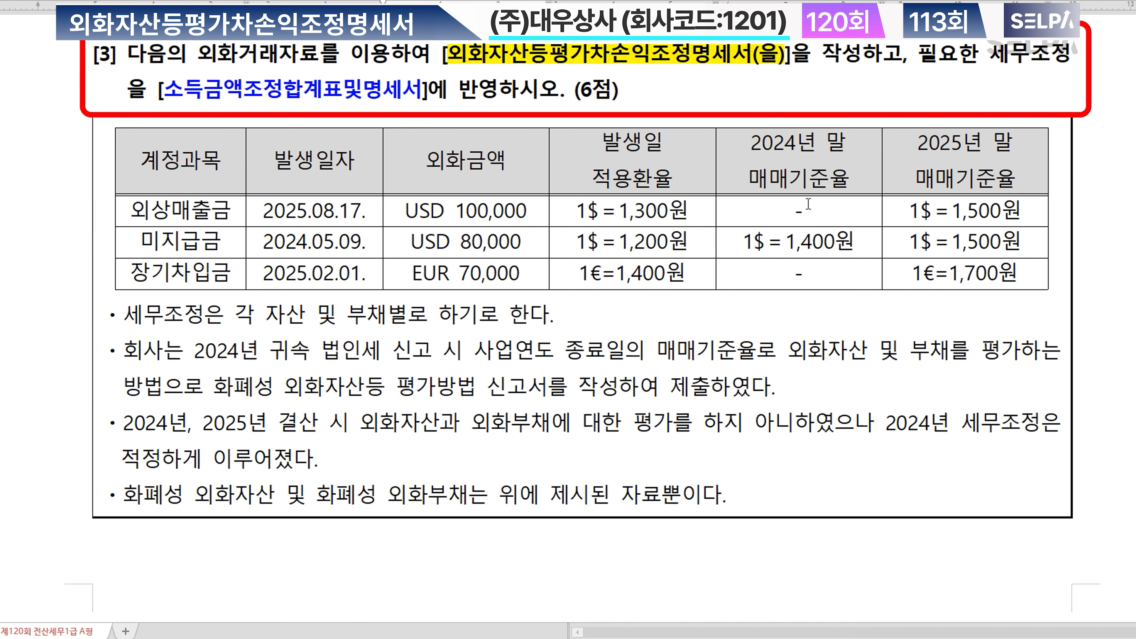
drag(577, 209, 694, 217)
key(ctrl+m)
key(r)
drag(909, 211, 1031, 228)
key(F4)
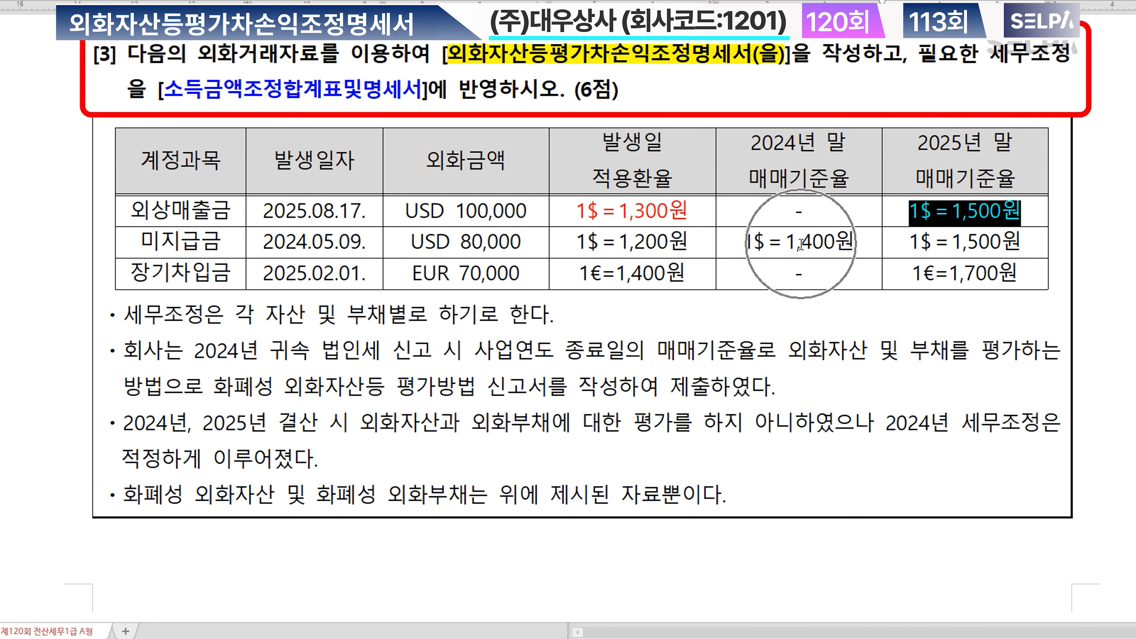
Step: Color the 미지급금 row's 2024 and 2025 year-end rates blue, and the 장기차입금 row's transaction-date and 2025 year-end rates red
drag(743, 243, 1019, 248)
click(1017, 250)
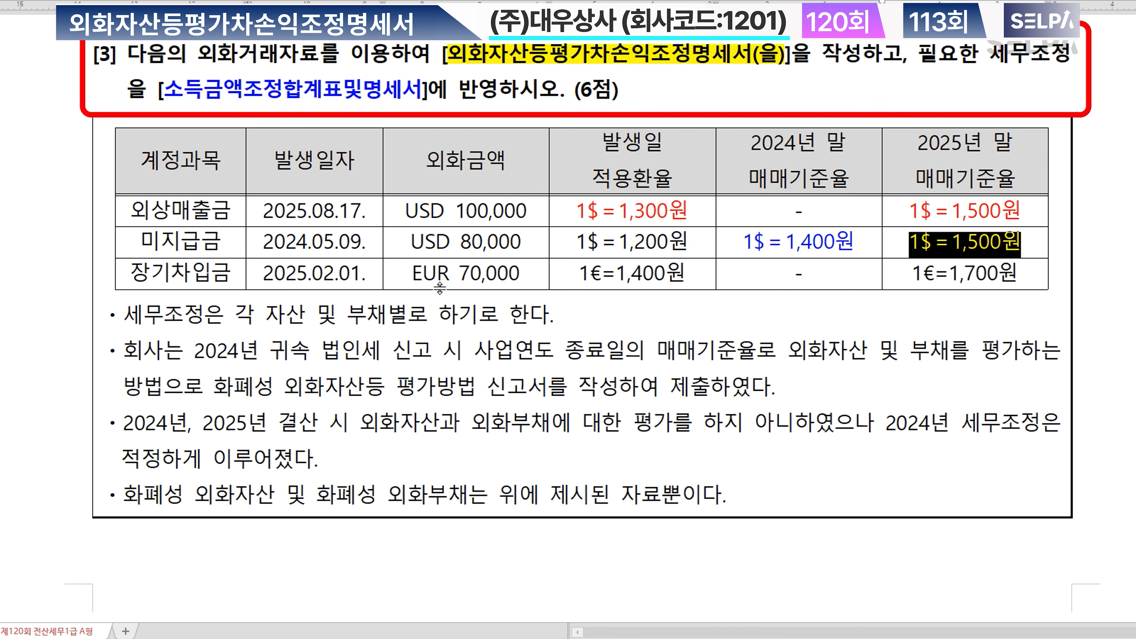
drag(580, 277, 690, 276)
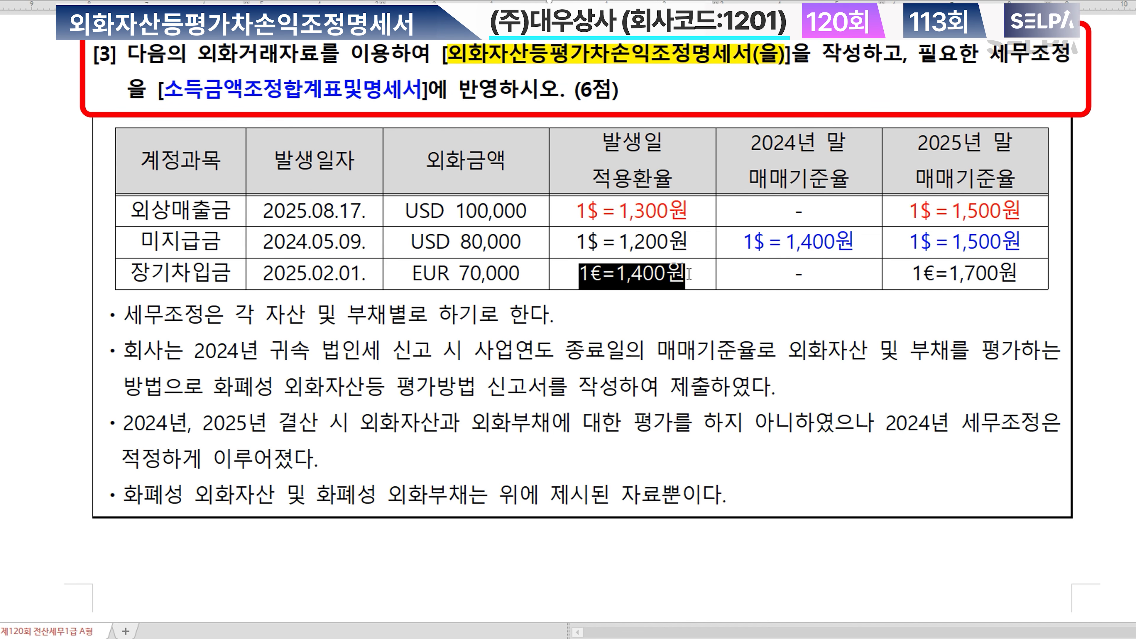
key(ctrl+m)
key(r)
drag(915, 274, 1033, 278)
key(ctrl+m)
key(r)
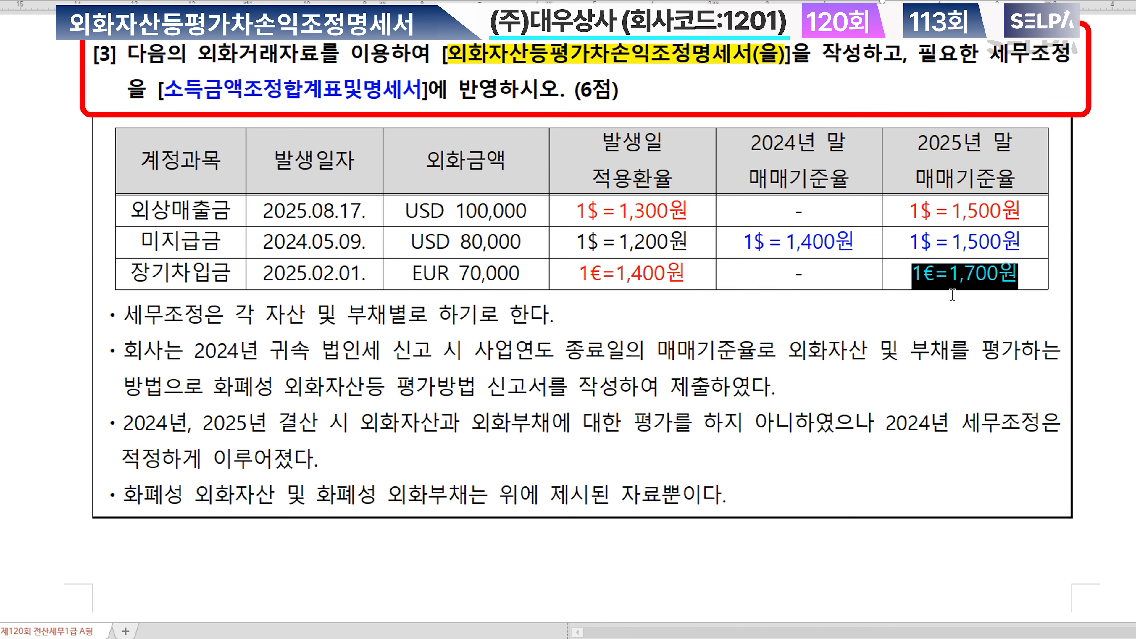
click(585, 352)
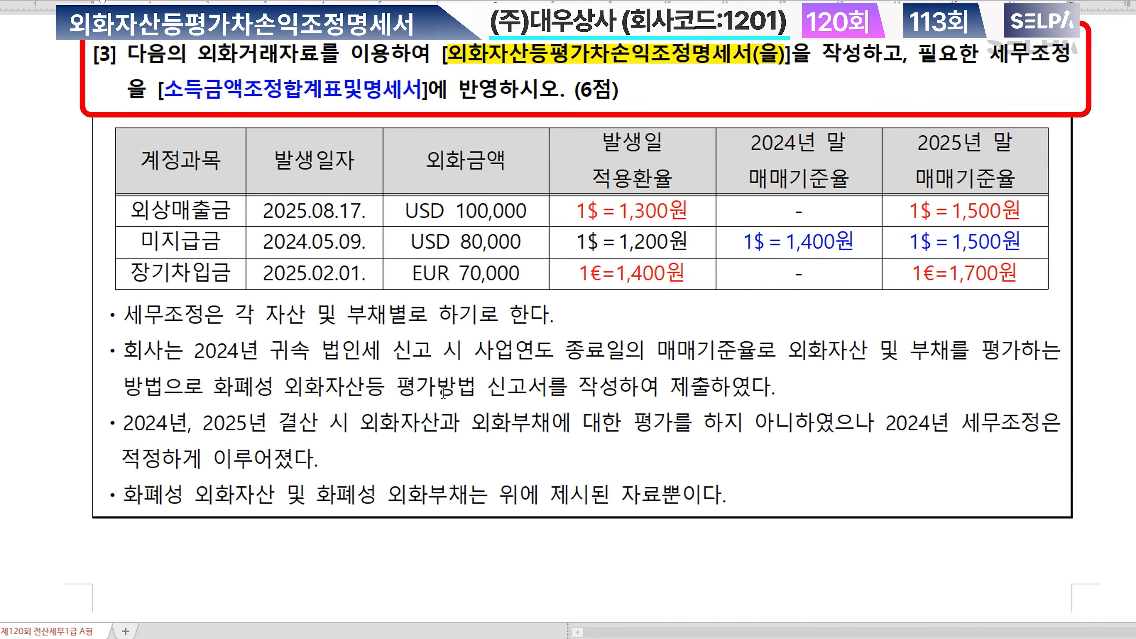
Step: Highlight the phrase "2025년 결산 시 외화자산과 외화부채에 대한 평가를 하지 아니하였으나" in yellow
drag(206, 423, 870, 436)
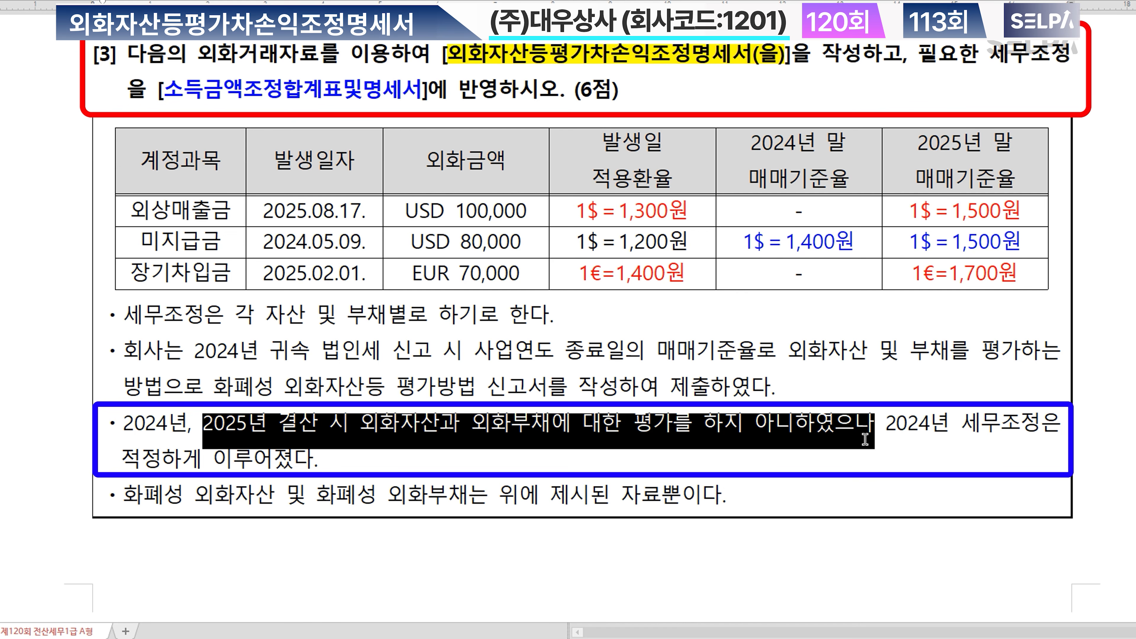
key(alt+shift+1)
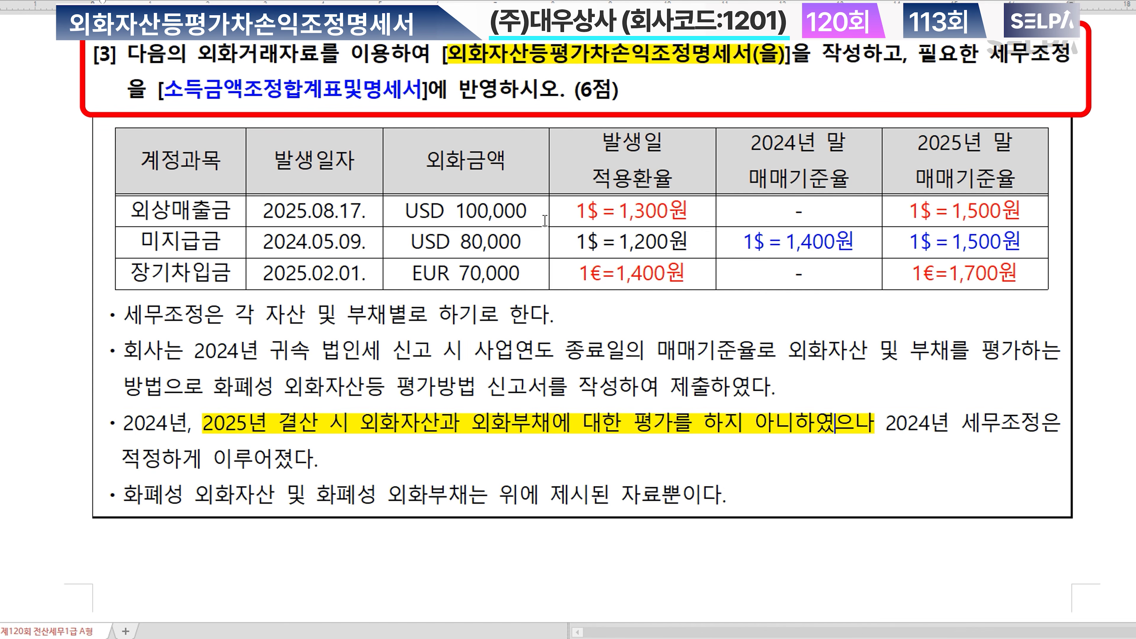
Step: Add "+ 20,000,000" on a new line below USD 100,000 in the 외상매출금 row
click(532, 211)
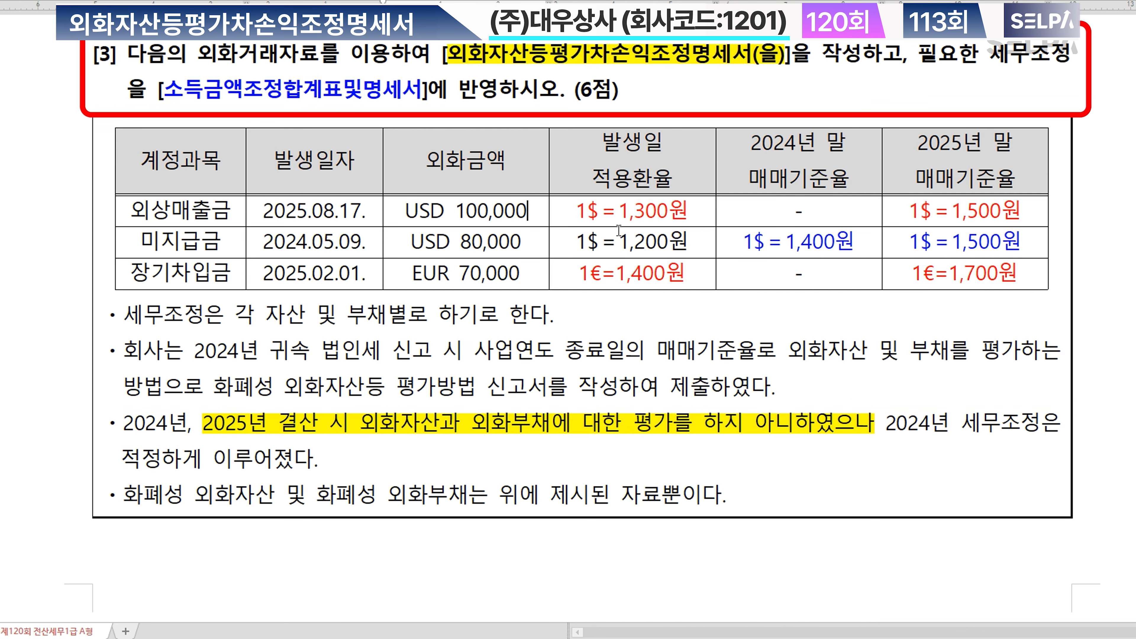
scroll(618, 230, down, 1)
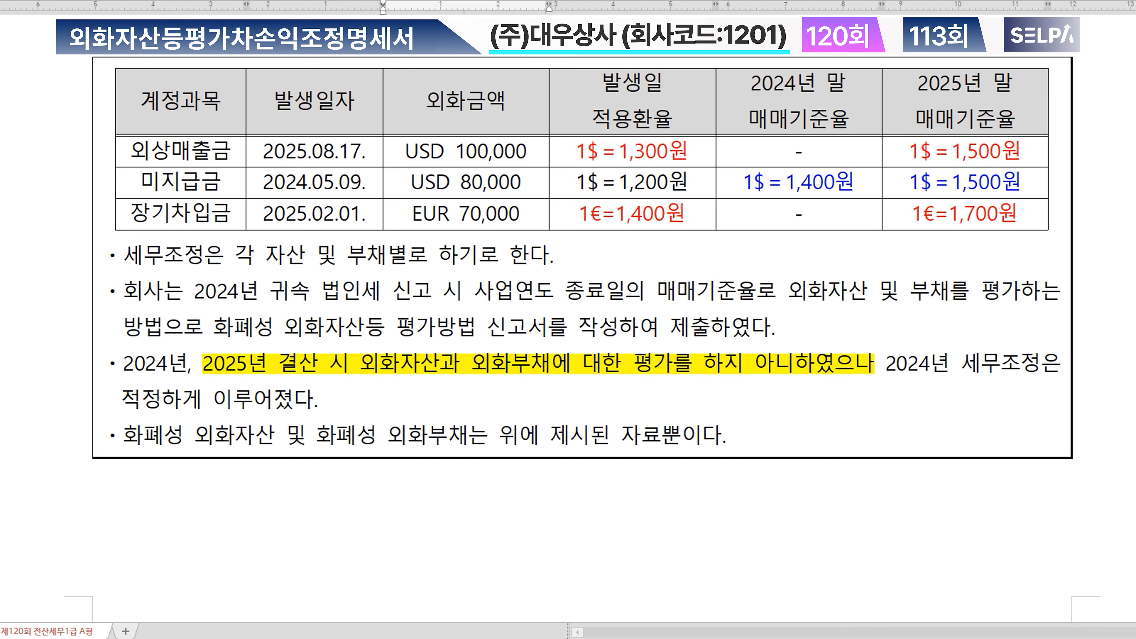
key(Return)
text(20,000,000)
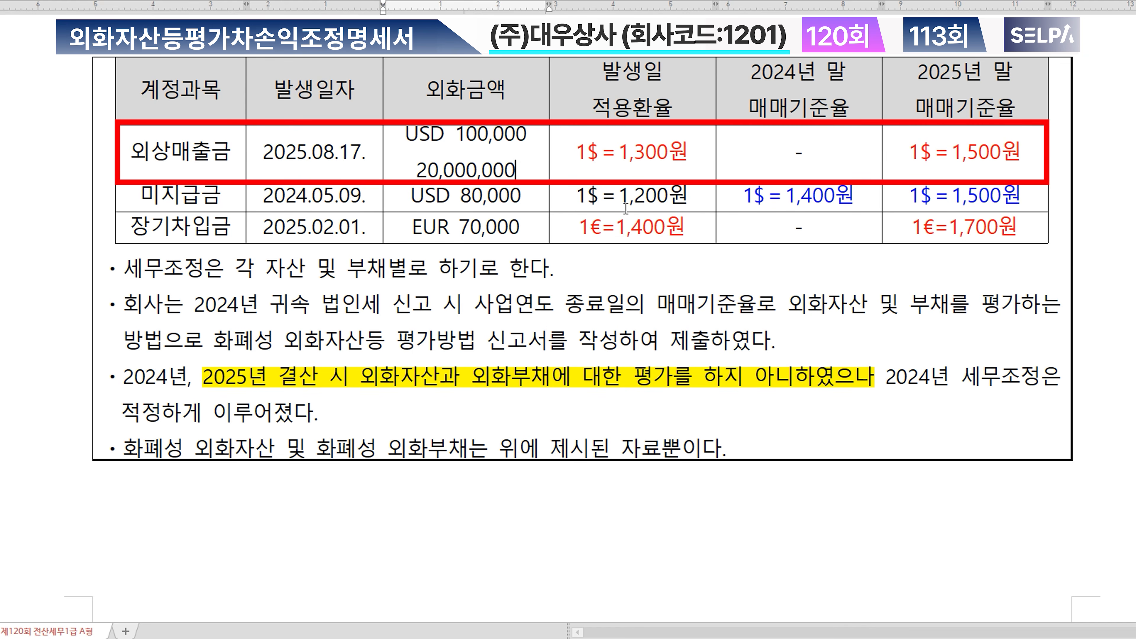
click(412, 174)
text(+)
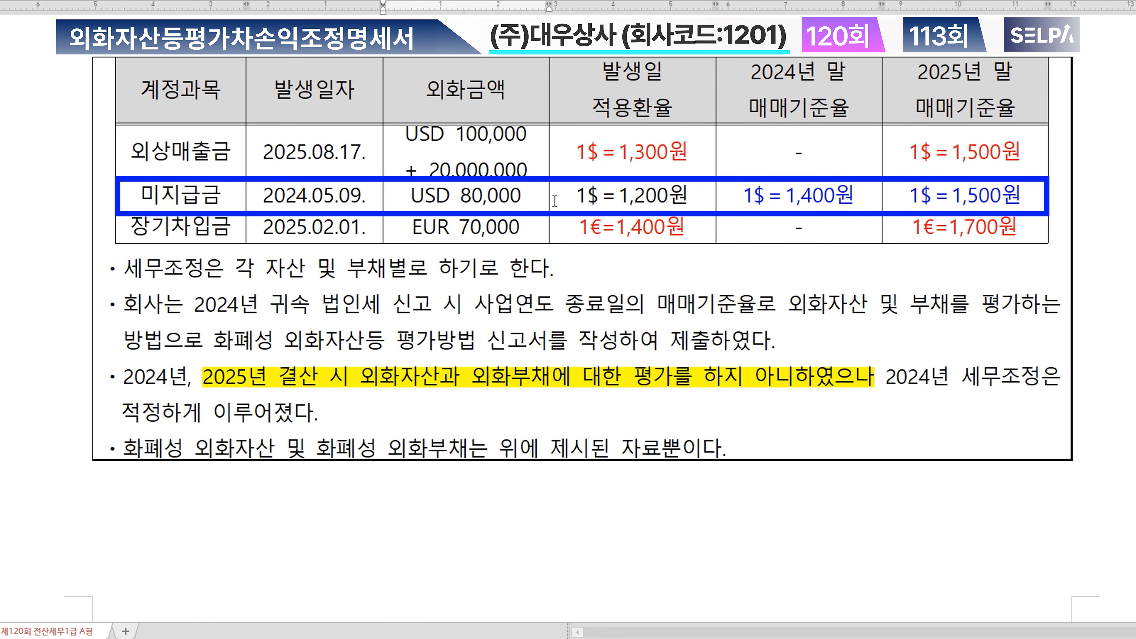
Step: Add "- 8,000,000" below USD 80,000 in the 미지급금 row and "- 21,000,000" below EUR 70,000 in the 장기차입금 row
key(Return)
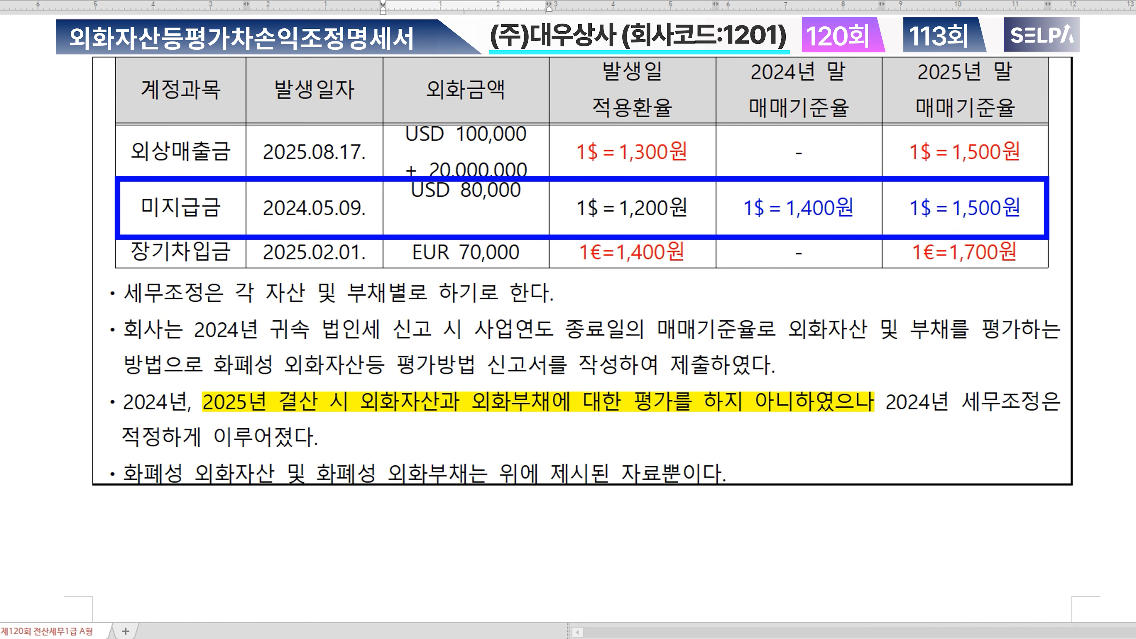
text(- 8,000,000)
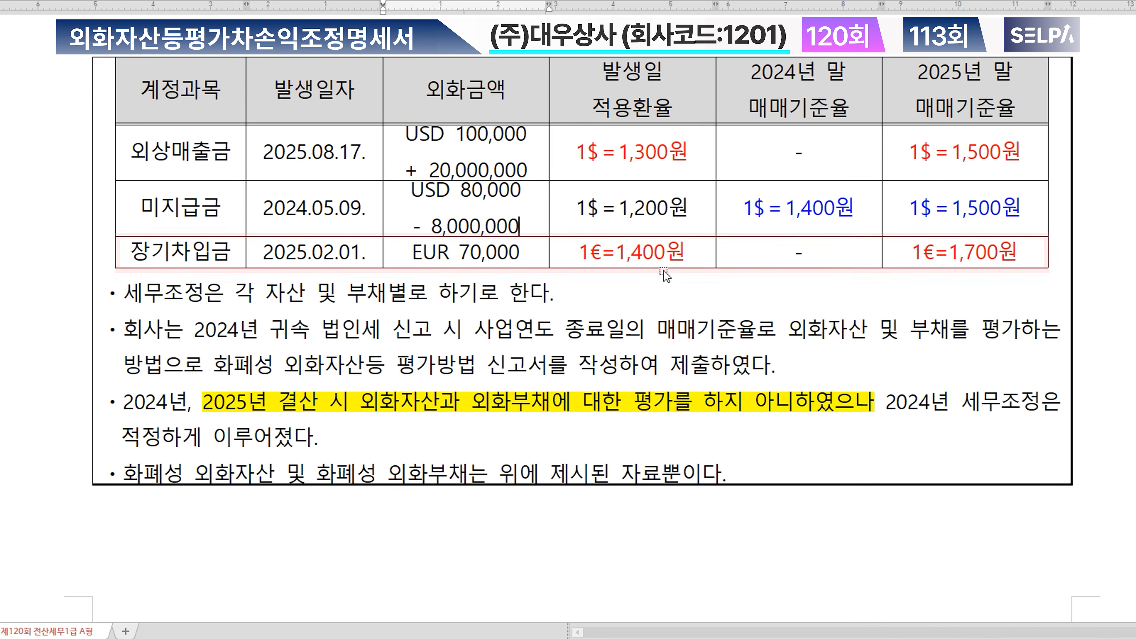
key(ctrl)
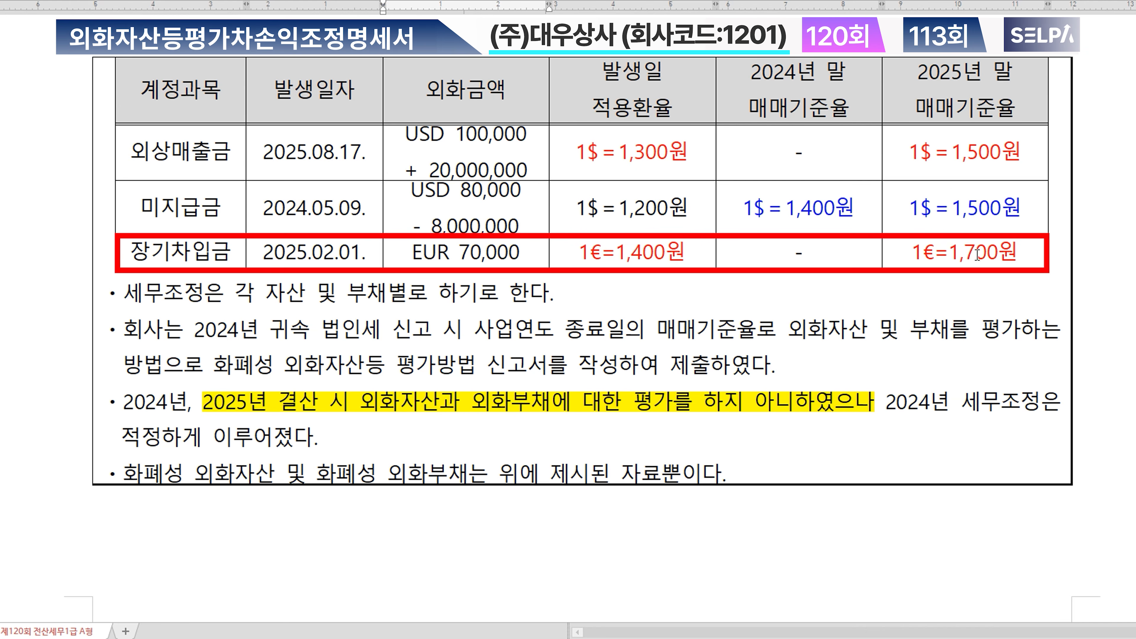
key(ctrl)
key(Down)
key(Return)
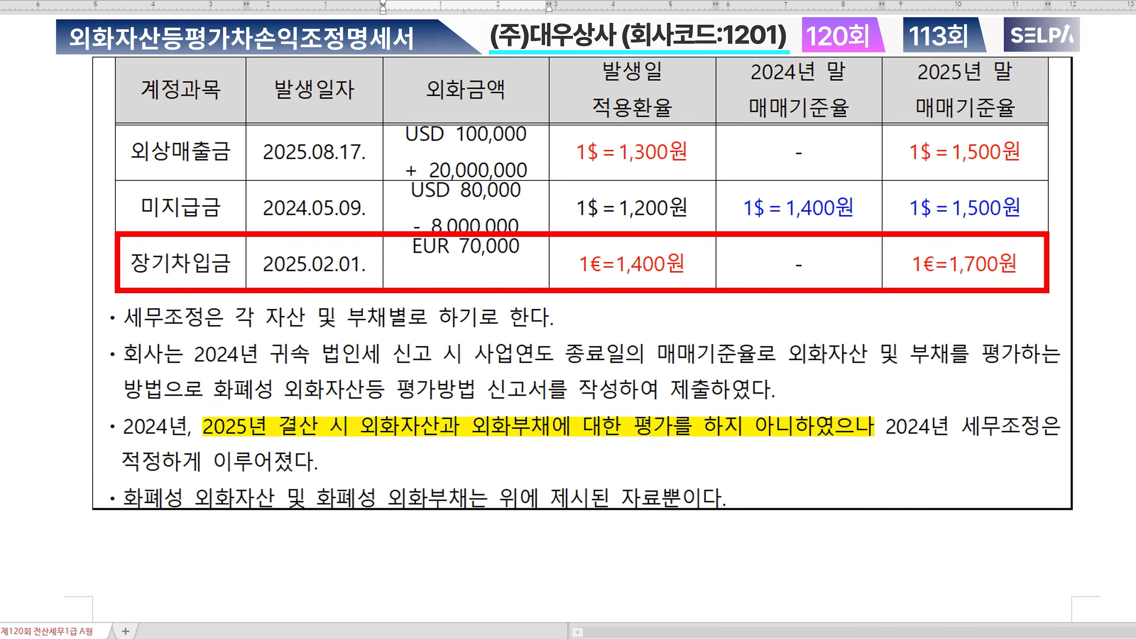
text(-  21,000,000)
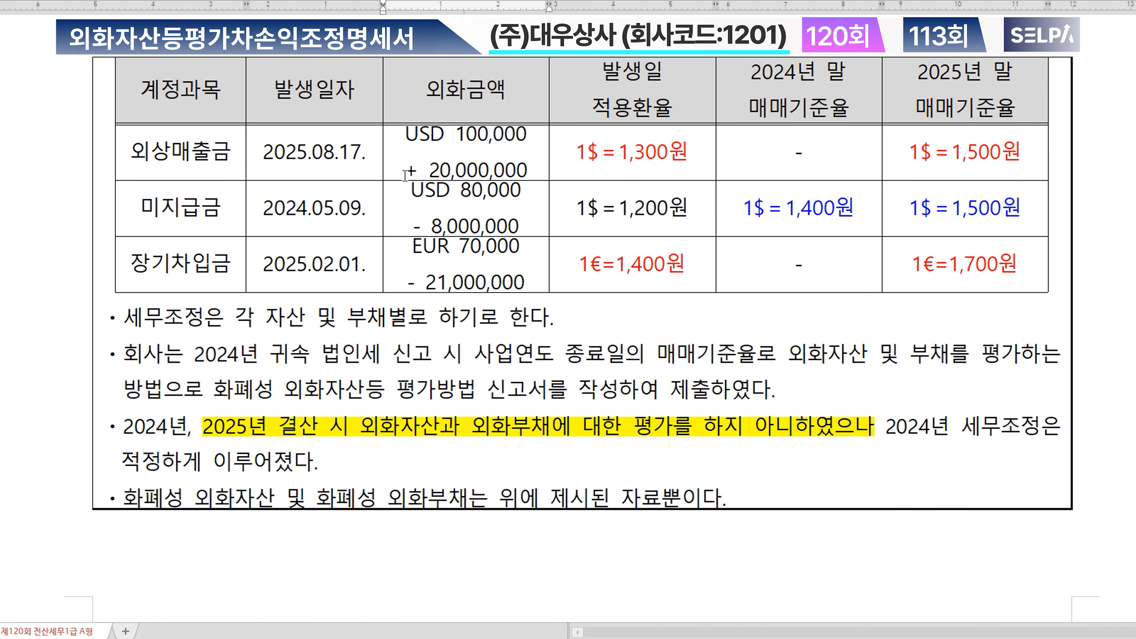
Step: Highlight the three added valuation amounts in the 외화금액 column in yellow
drag(395, 161, 539, 169)
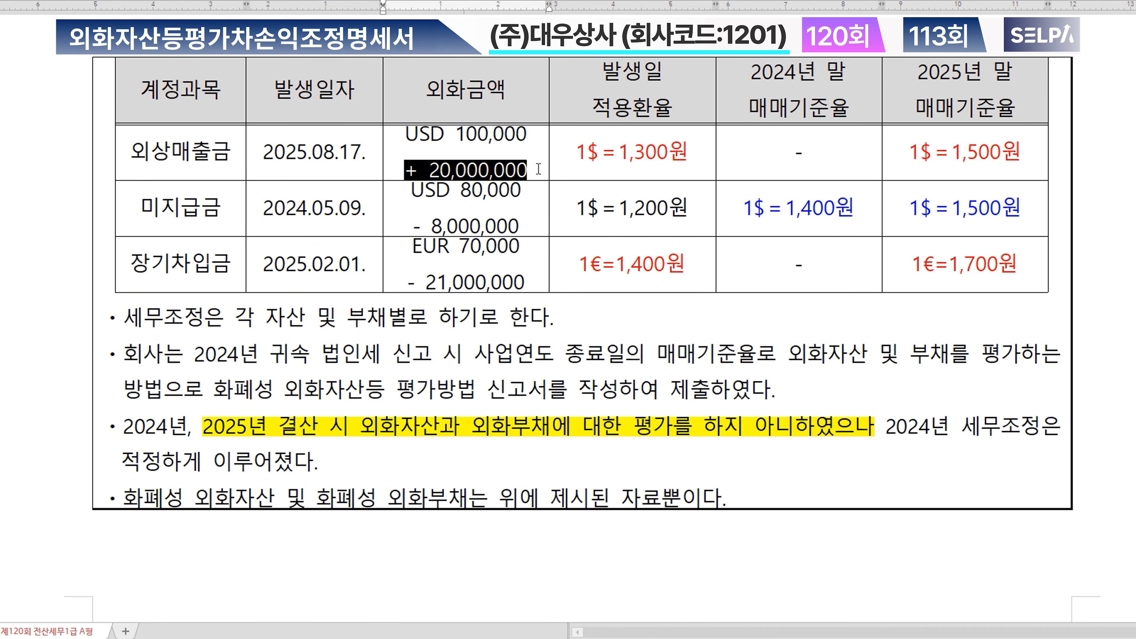
drag(412, 226, 521, 219)
drag(407, 283, 539, 283)
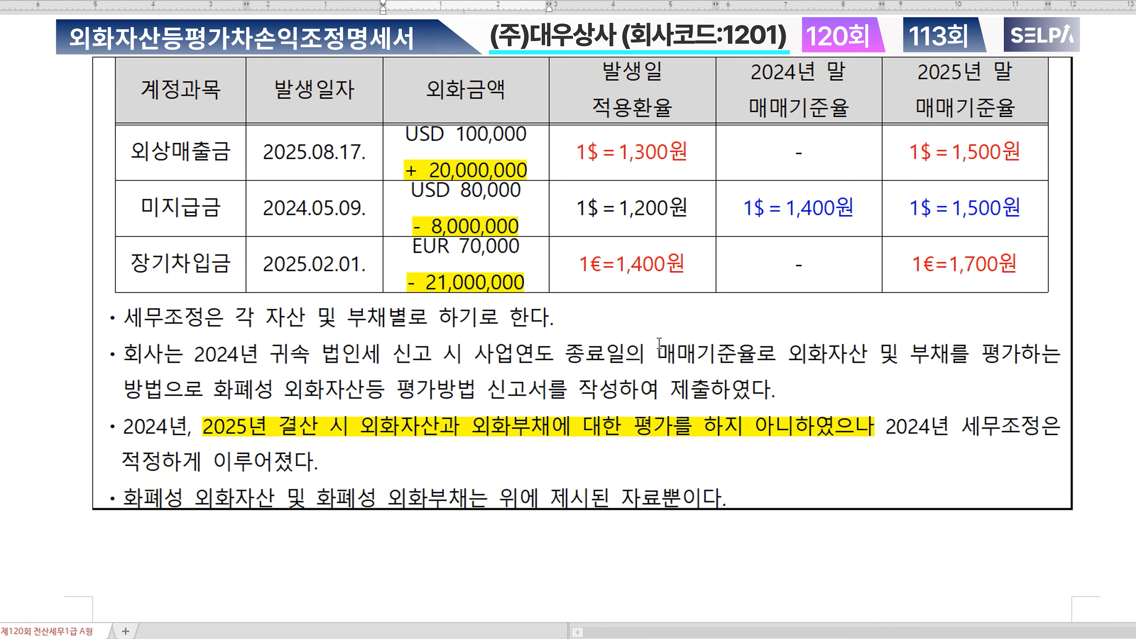
Step: Switch to 케이렙 and open the 외화자산등평가차손익조정명세서 form
key(alt+Tab)
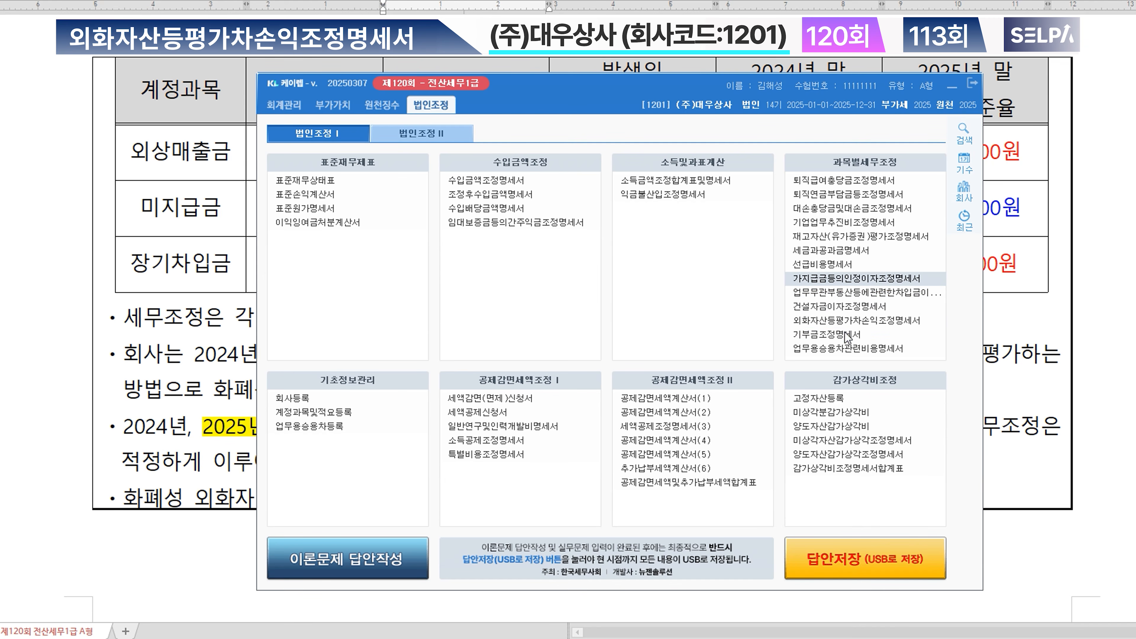
click(872, 319)
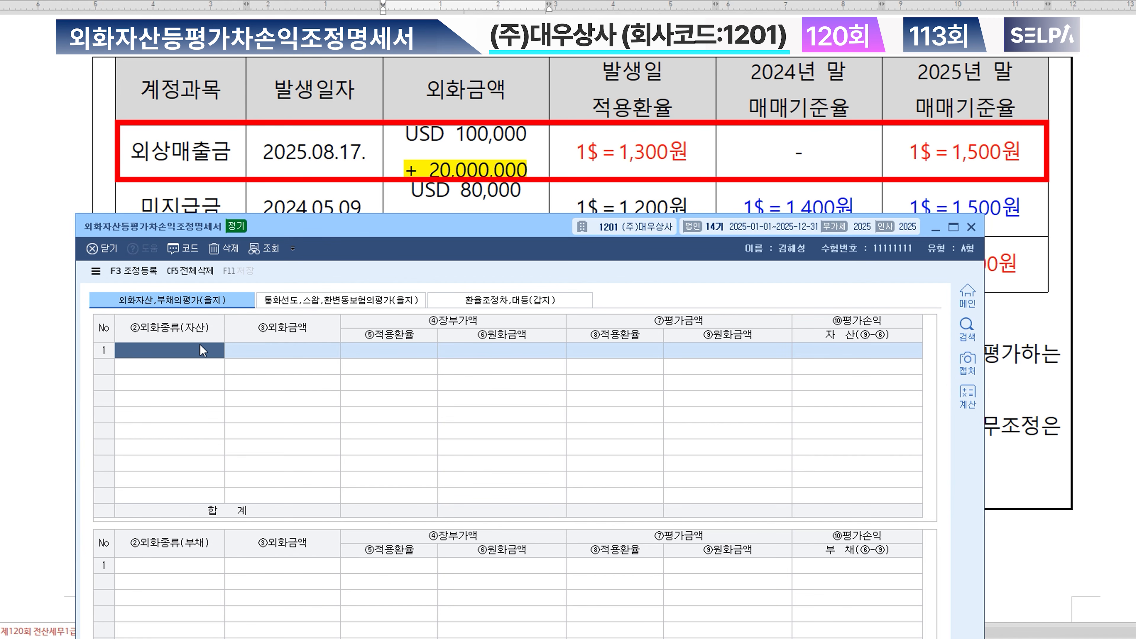
Step: Enter the first foreign-currency asset as USD, amount 100,000, with a book rate of 1,300 and a valuation rate of 1,500
text(USD)
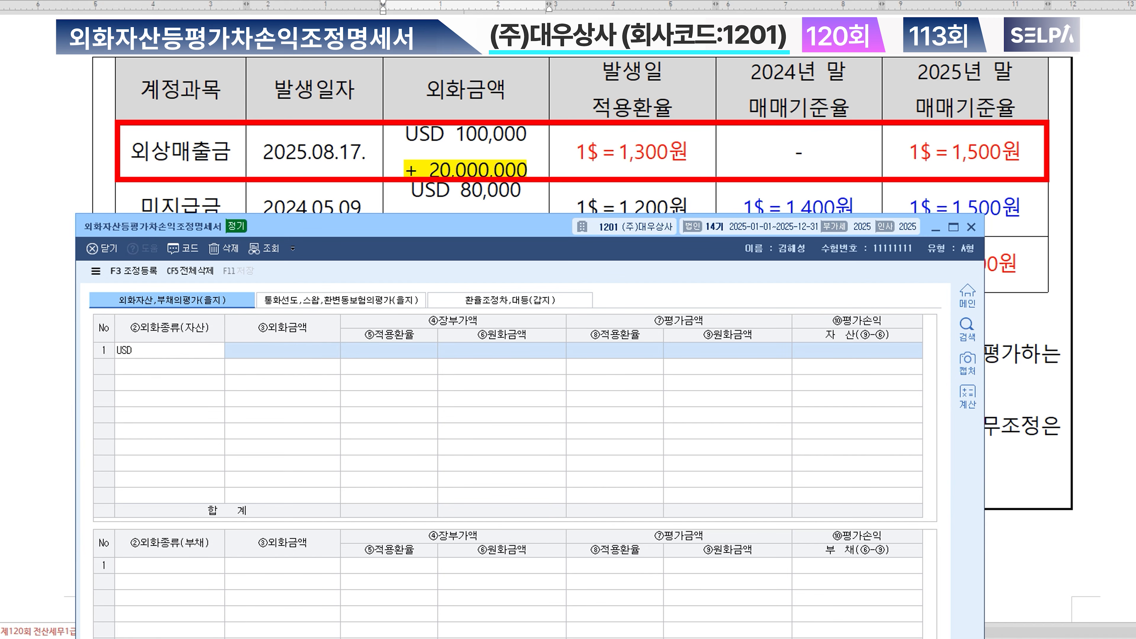
key(Return)
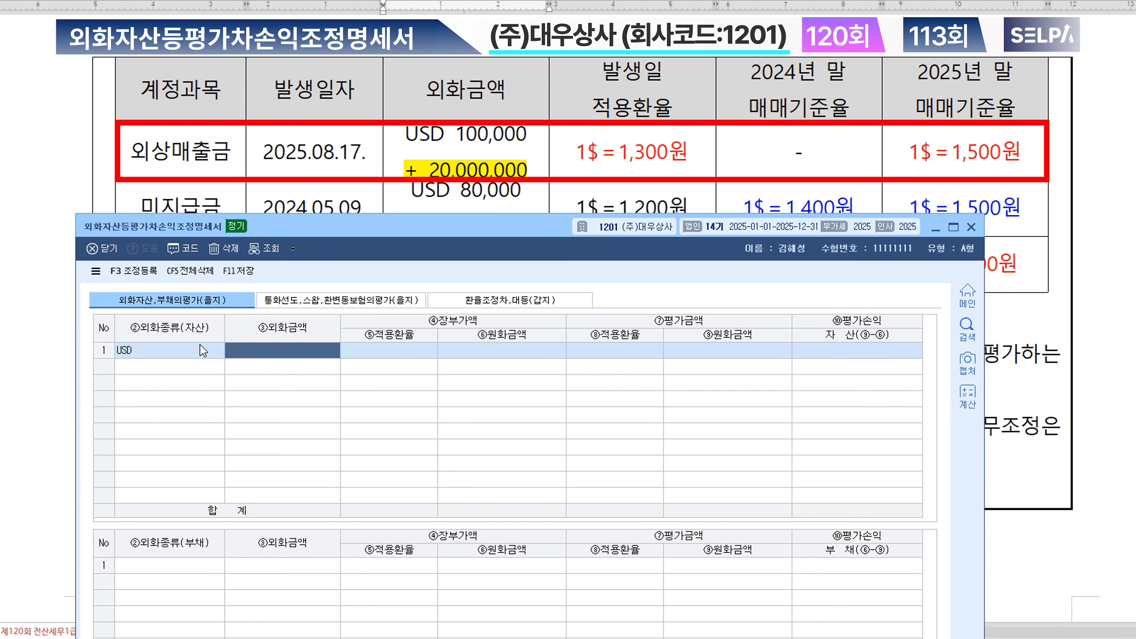
text(1000000.00)
key(Return)
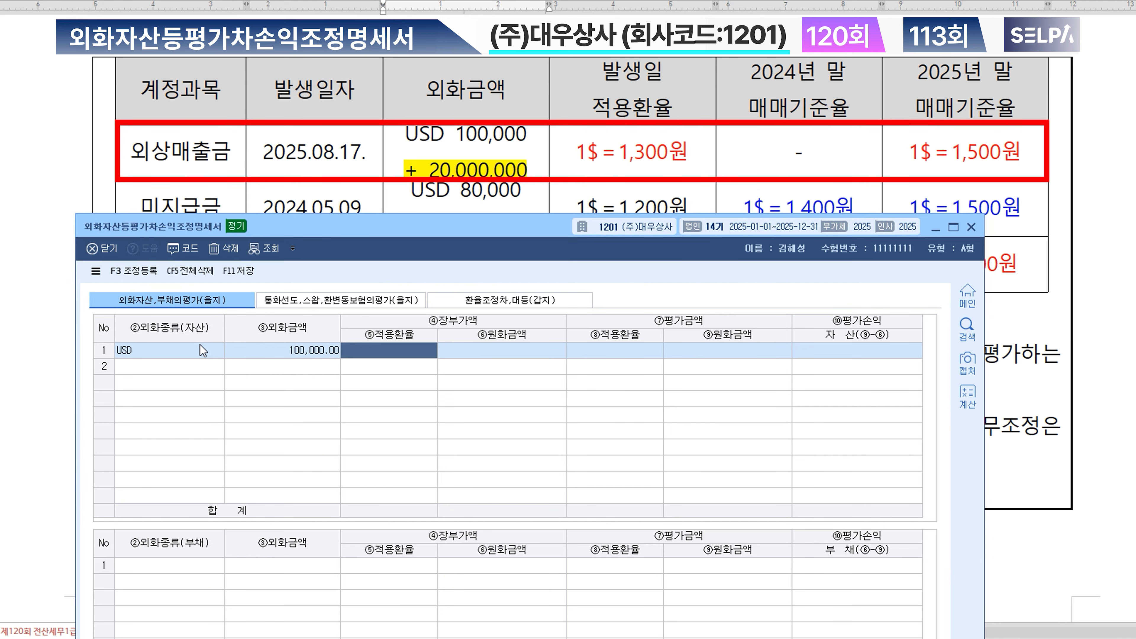
text(1,300)
key(Return)
key(Return)
text(1500)
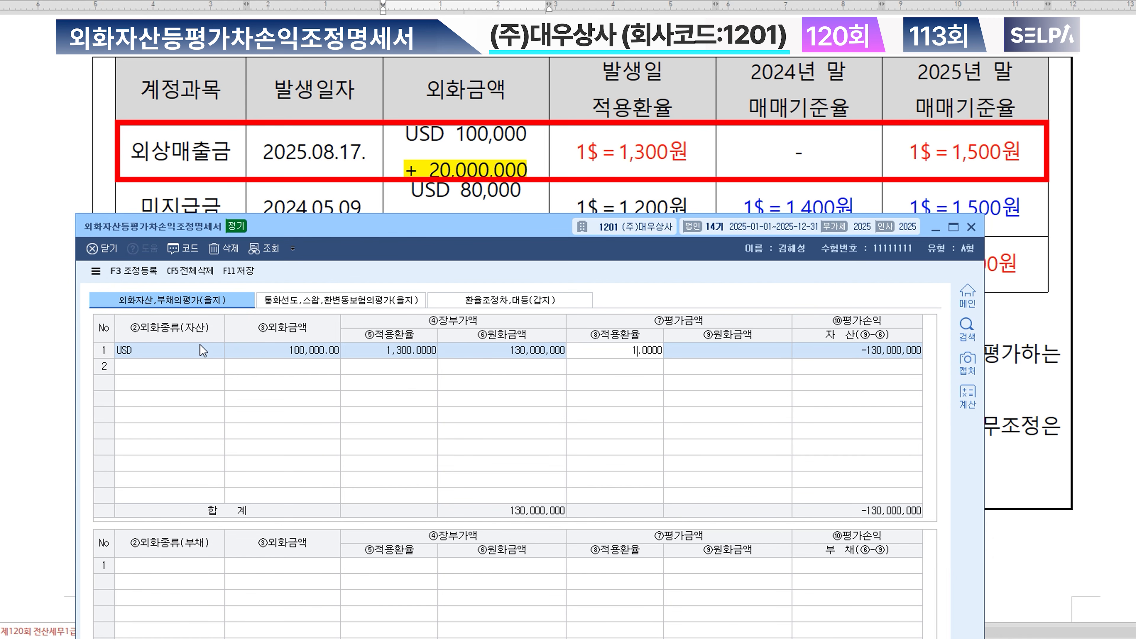
key(Return)
key(Return)
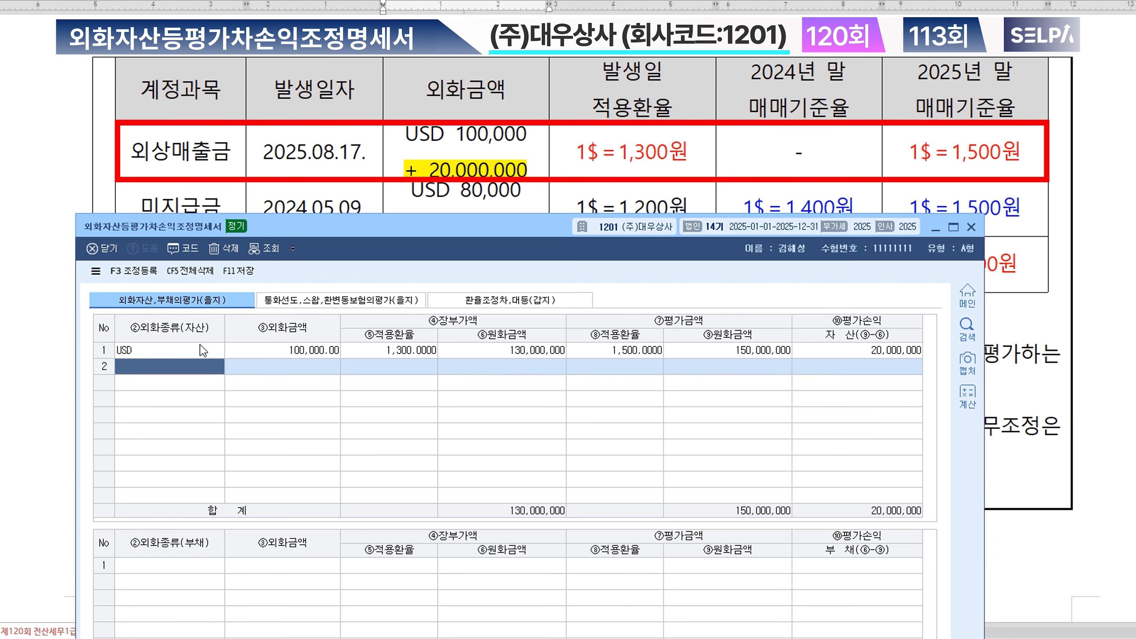
Step: Enter the first foreign-currency liability as USD, amount 80,000, with a book rate of 1,400 and a valuation rate of 1,500
drag(511, 215, 533, 260)
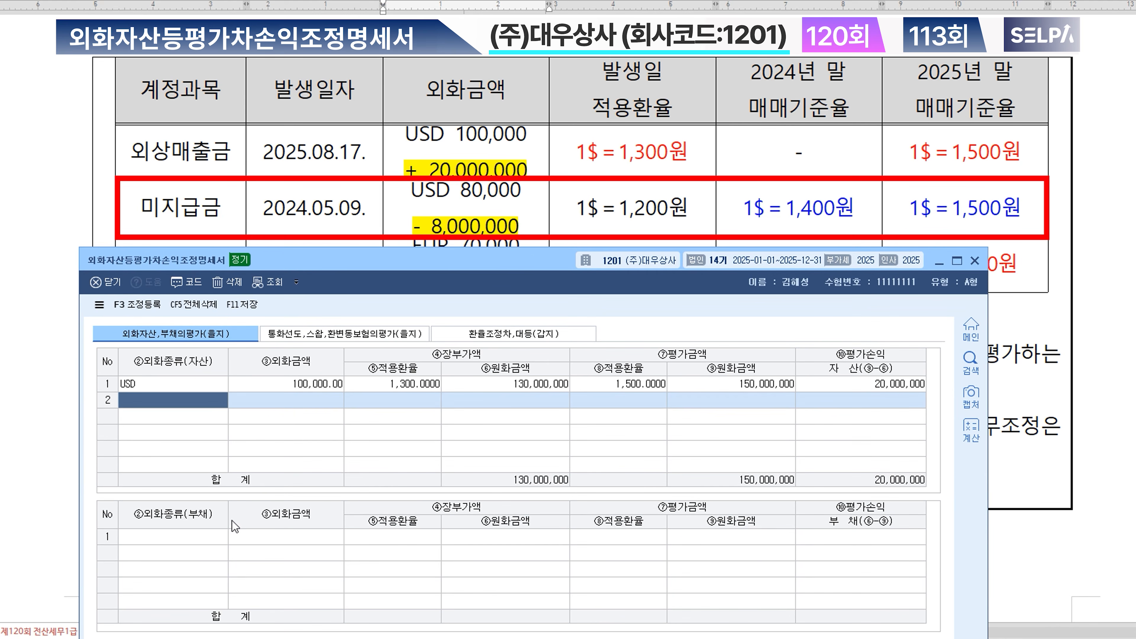
click(186, 542)
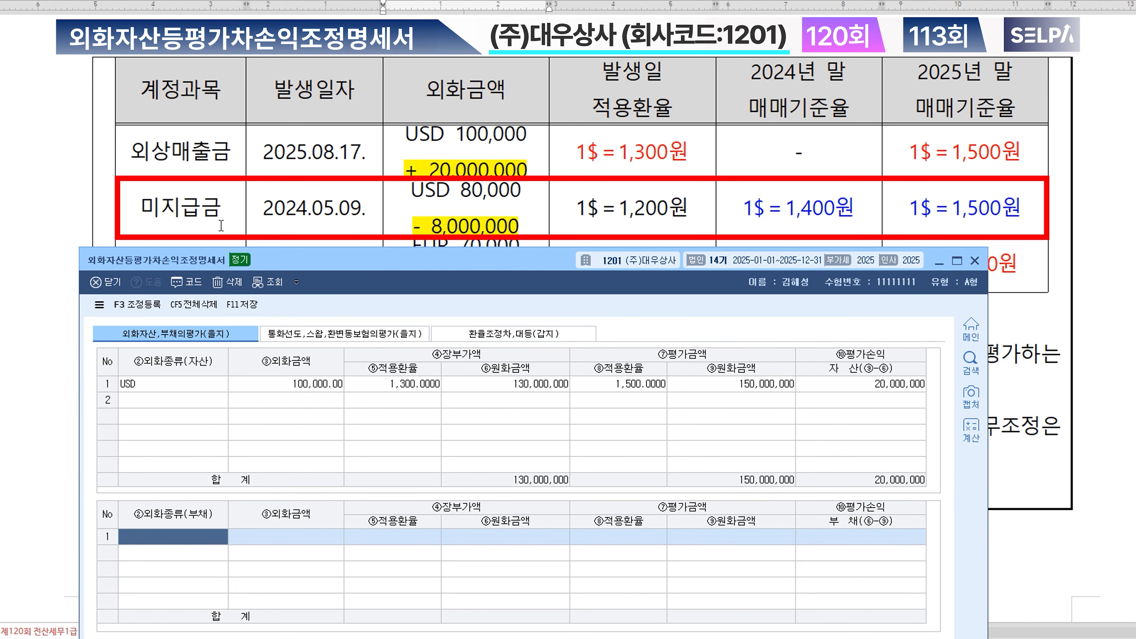
text(u)
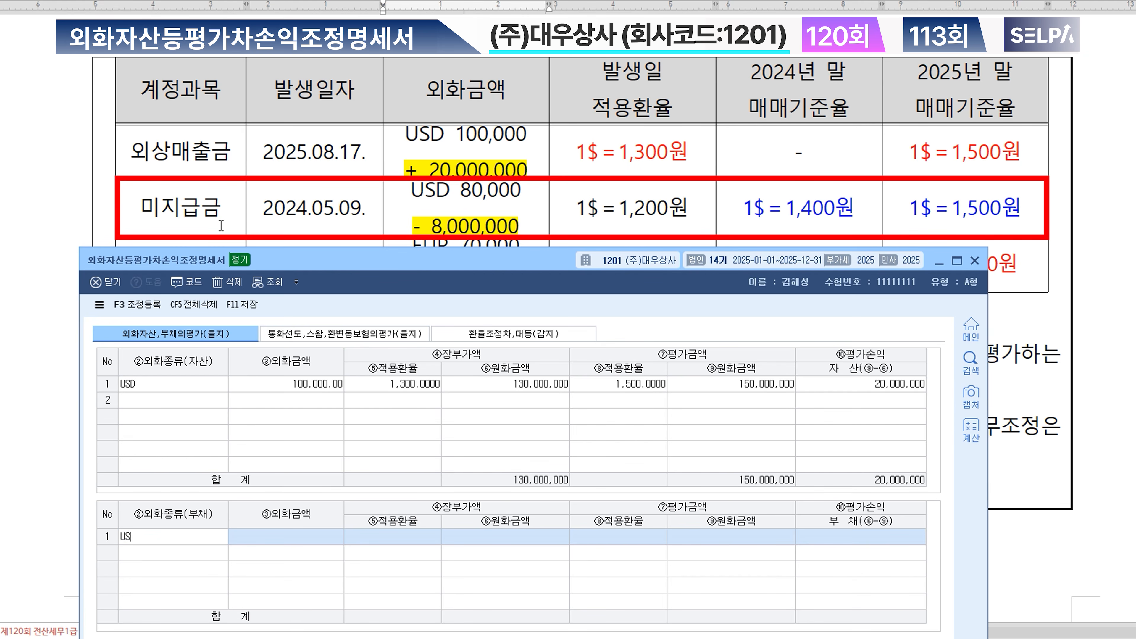
key(Return)
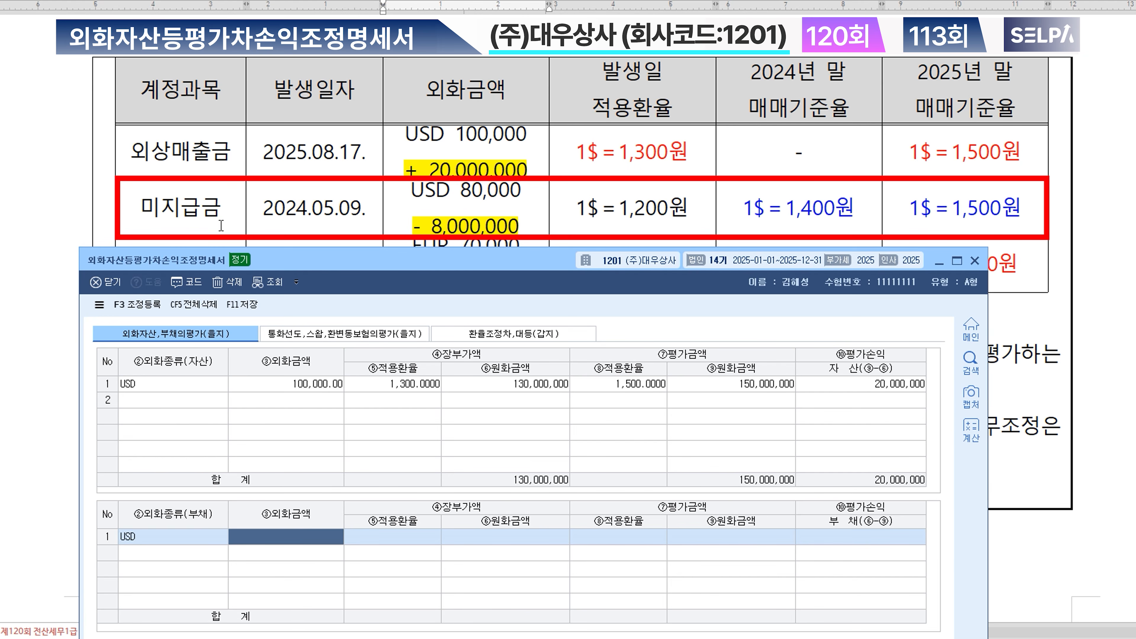
text(800000.00)
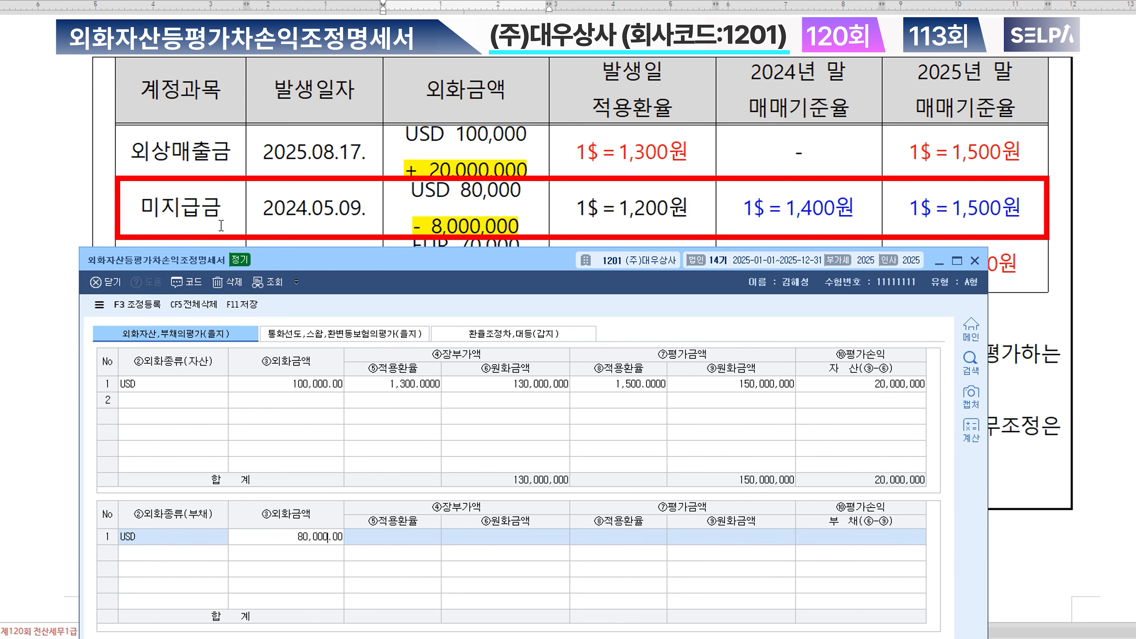
key(Return)
text(1400)
key(Return)
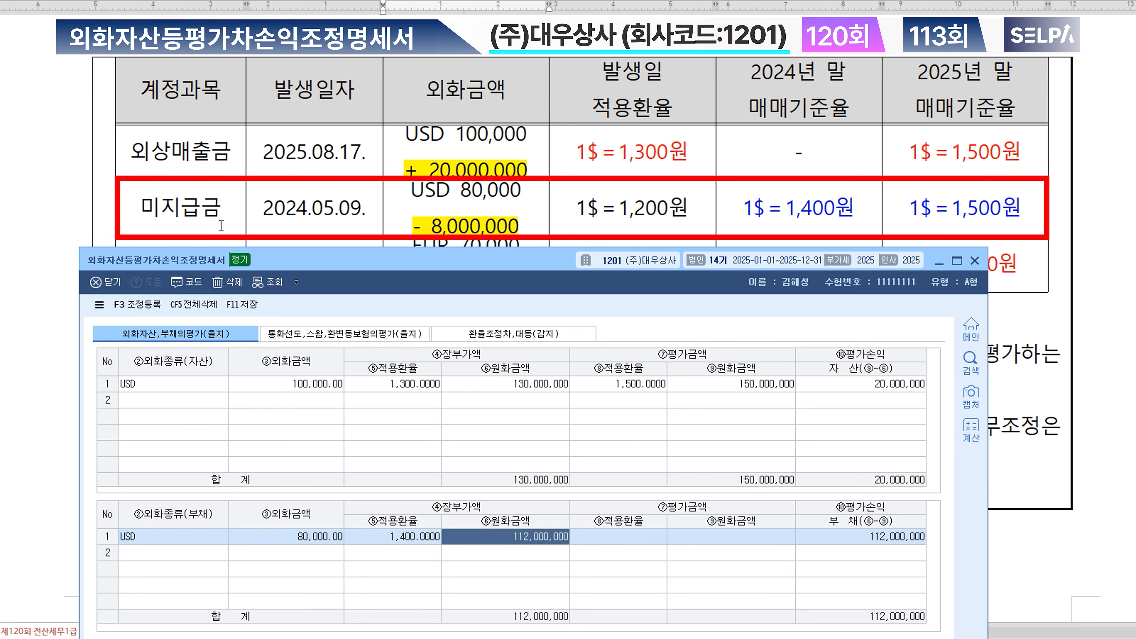
key(Return)
text(1500)
key(Return)
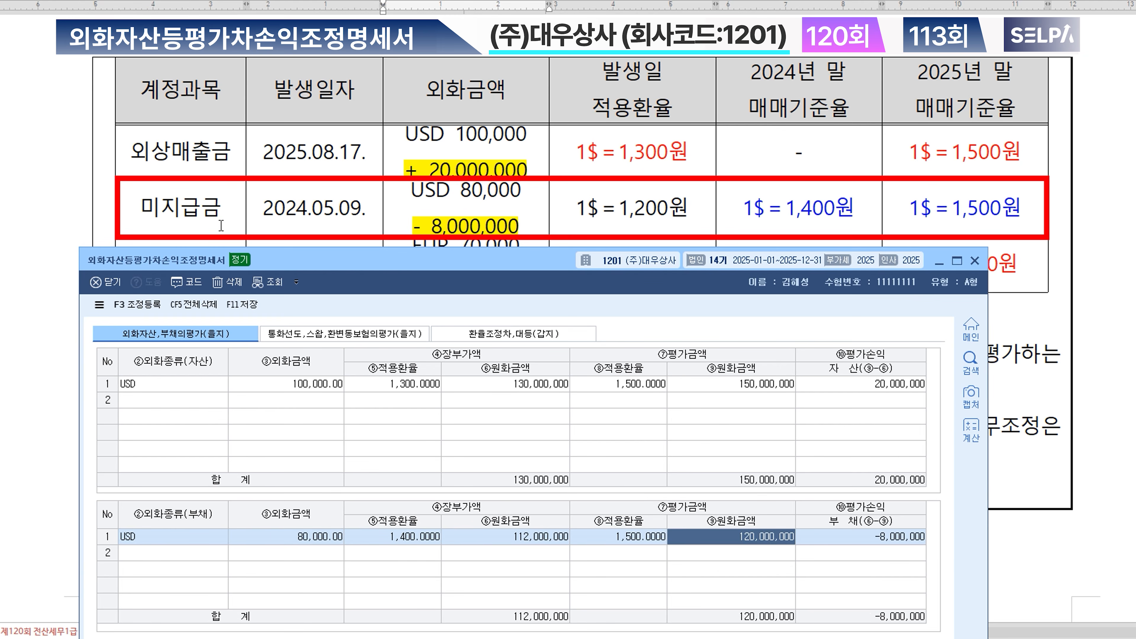
key(Return)
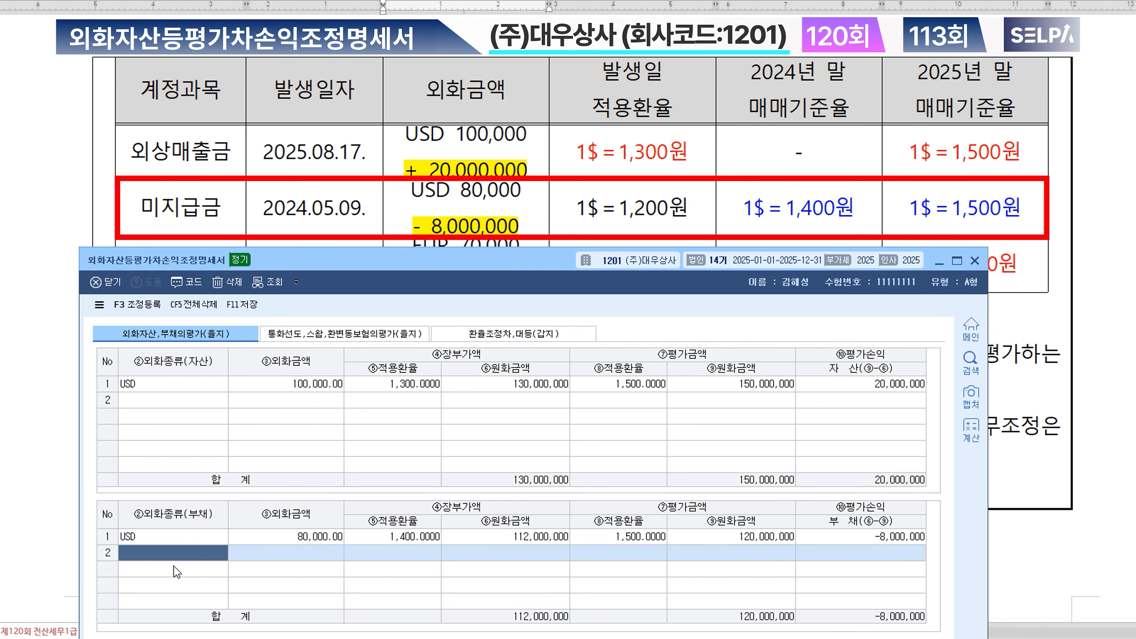
Step: Enter the second foreign-currency liability as EUR, amount 70,000, with a book rate of 1,400 and a valuation rate of 1,700
scroll(464, 210, down, 2)
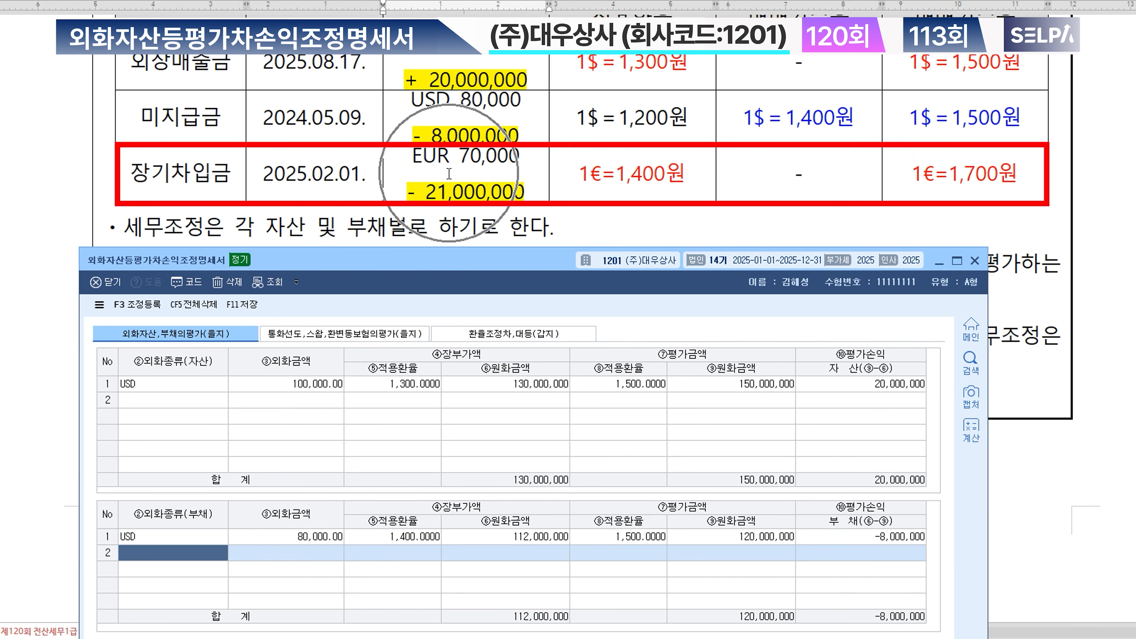
text(EU)
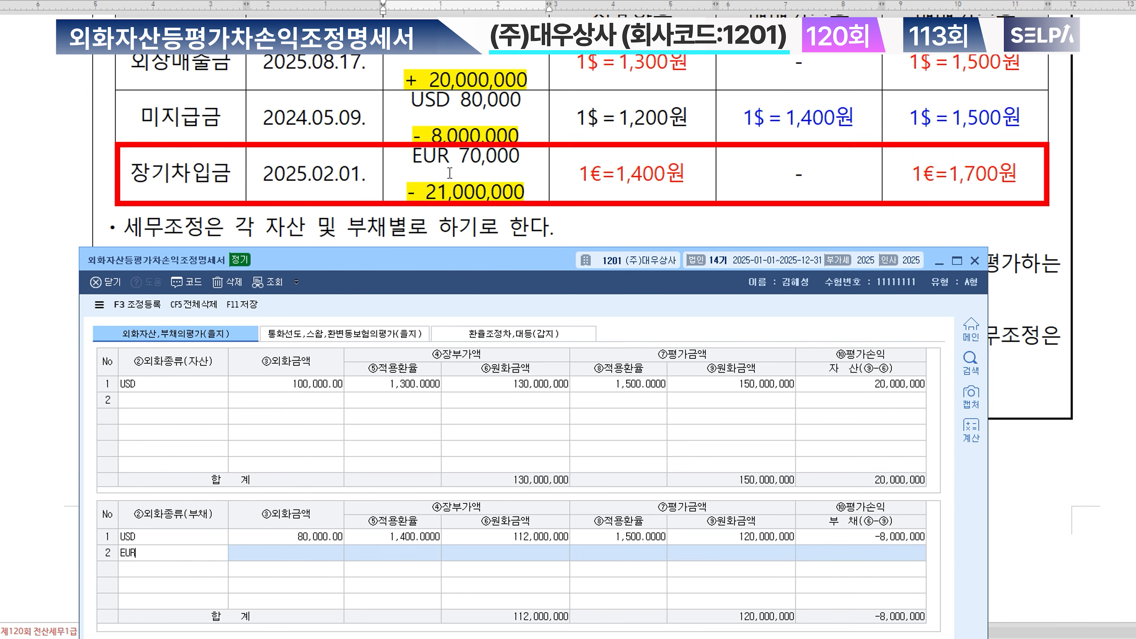
text(R)
key(Return)
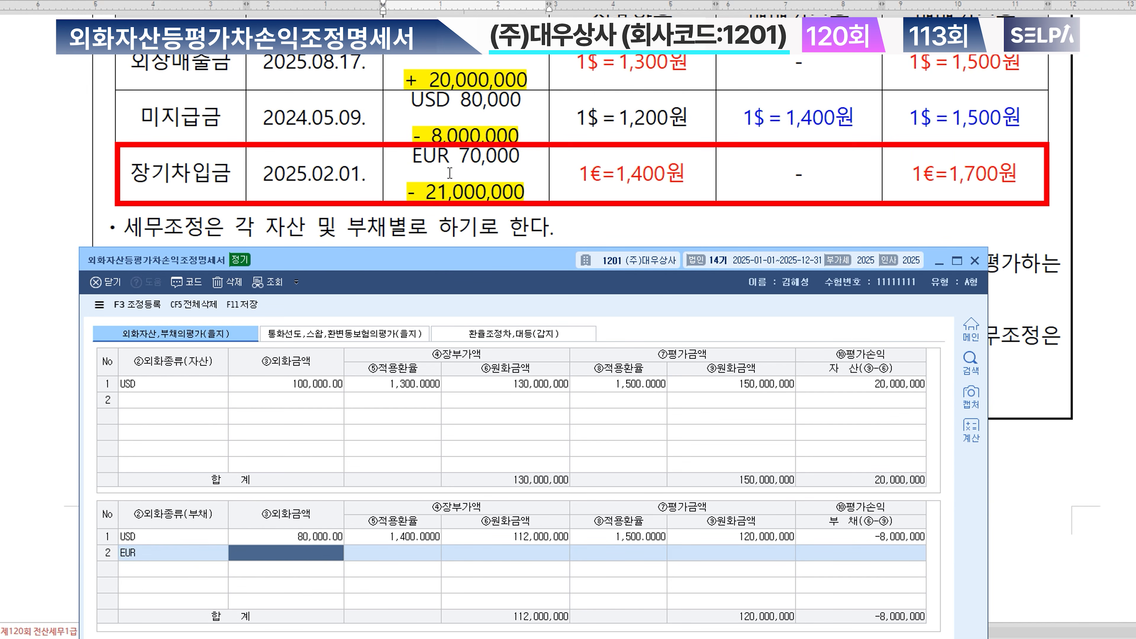
text(700000.00)
key(Return)
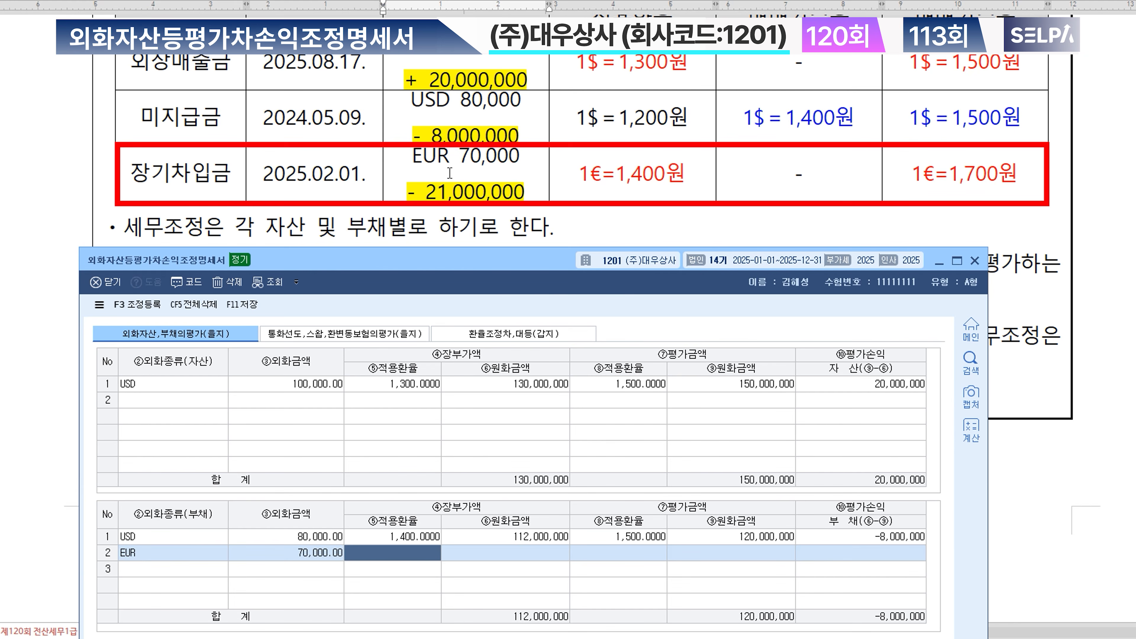
text(1,400.0000)
key(Return)
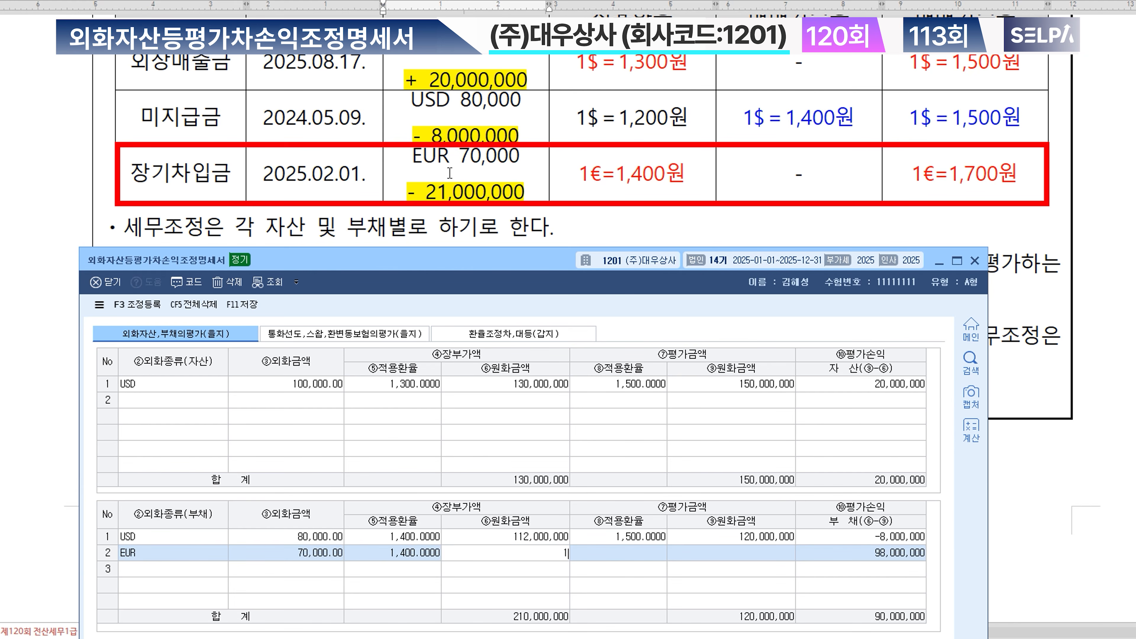
text(1,70)
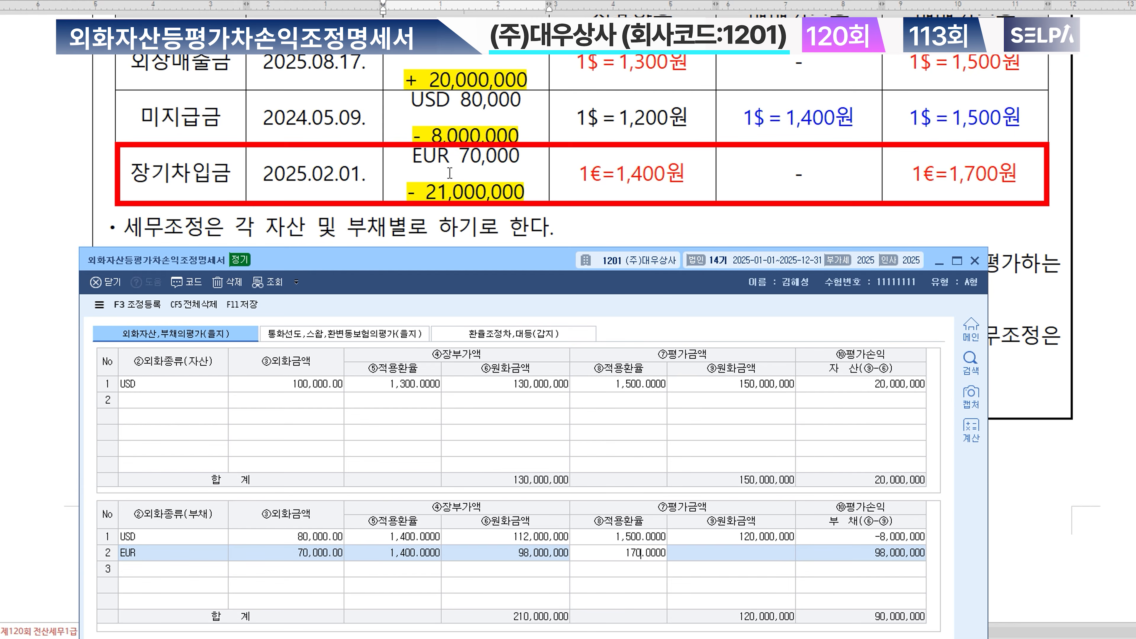
text(0)
key(Return)
key(Return)
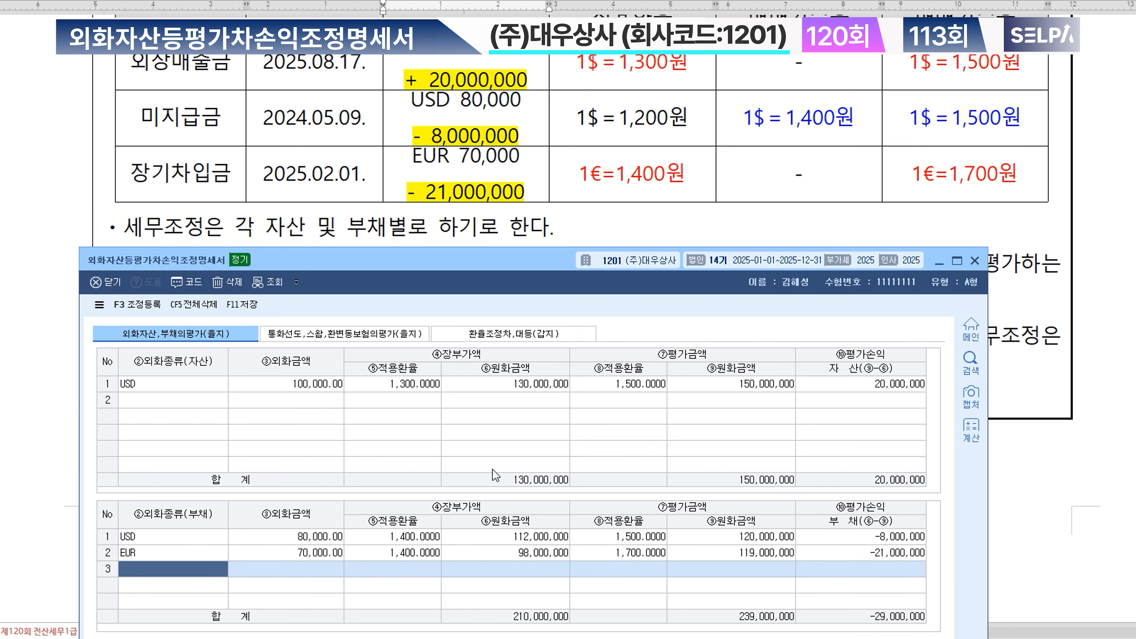
Step: Open the 환율조정차,대등(갑지) sheet and compare its 당기손익금 해당액 with the valuation amounts in the problem document
click(484, 336)
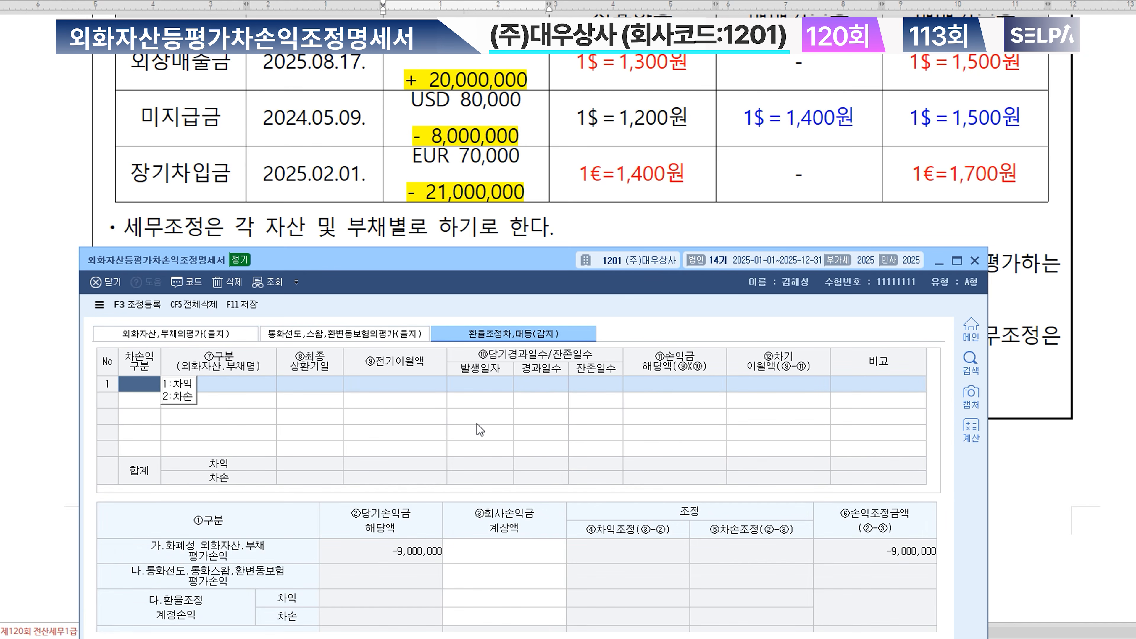
click(406, 557)
drag(492, 261, 544, 364)
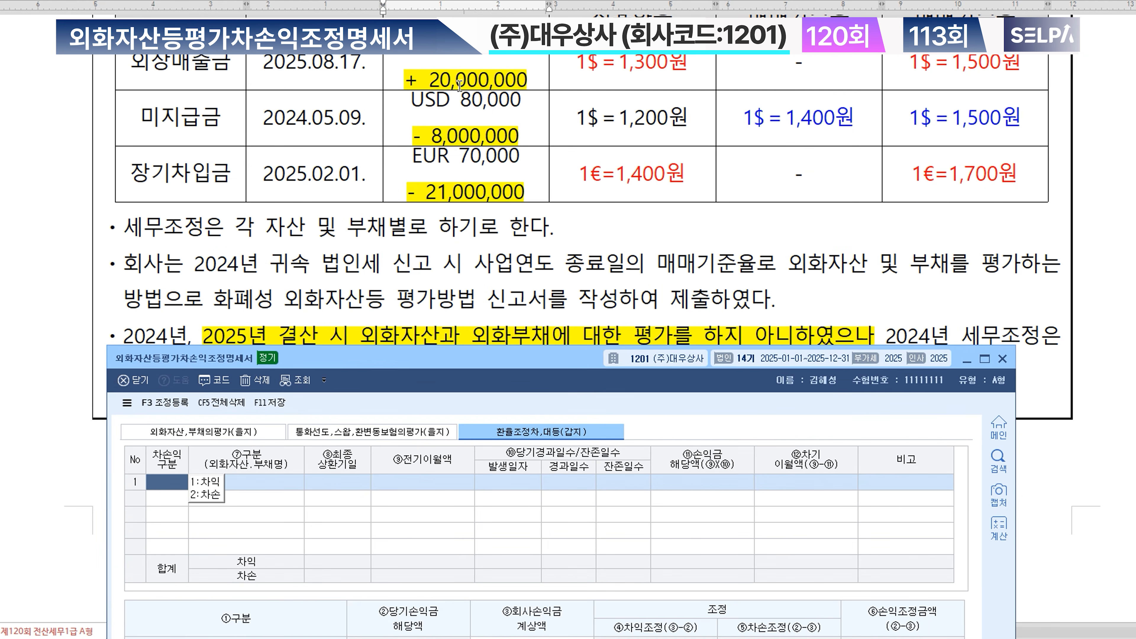
click(455, 188)
drag(491, 361, 505, 177)
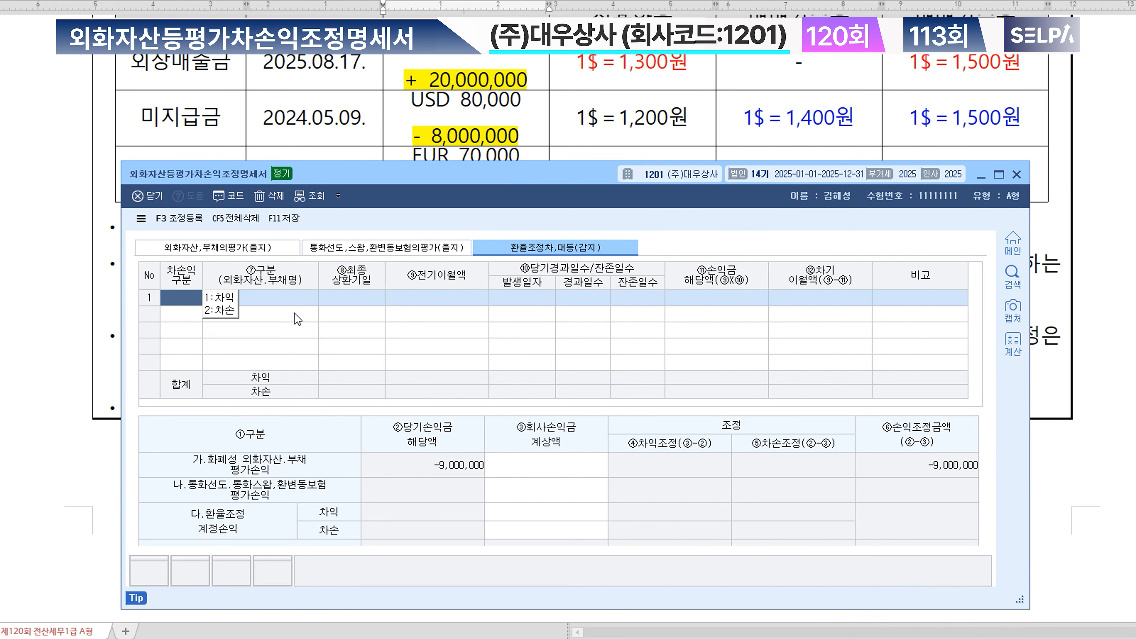
Step: Open 조정 등록 and add 외상매출금 20,000,000 with disposition 유보발생 under 익금산입 및 손금불산입
click(194, 220)
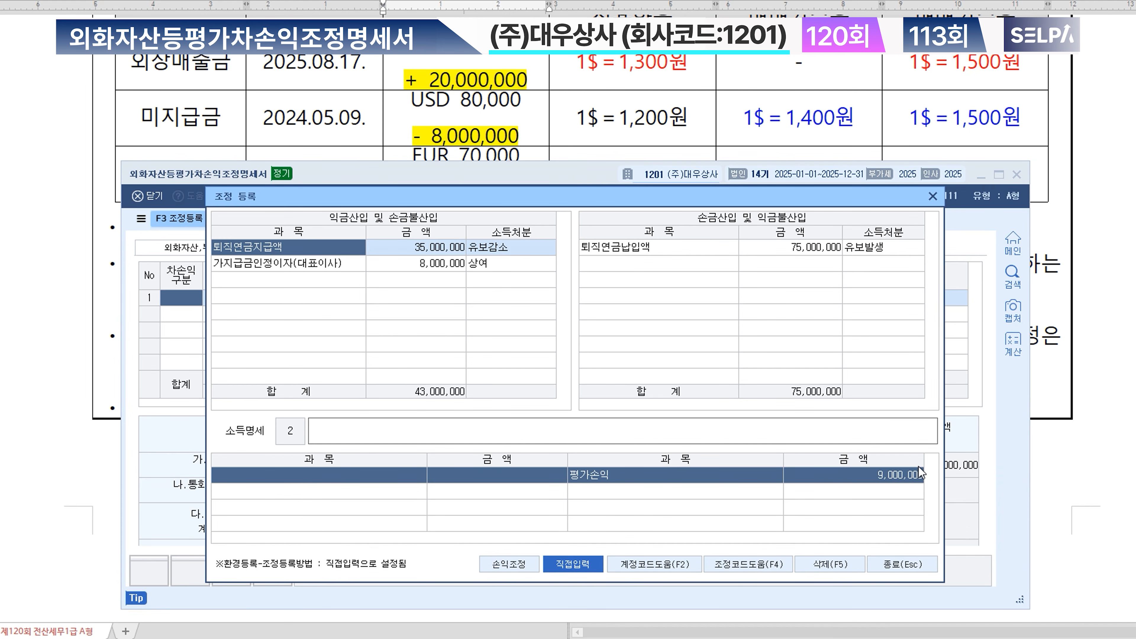
click(298, 280)
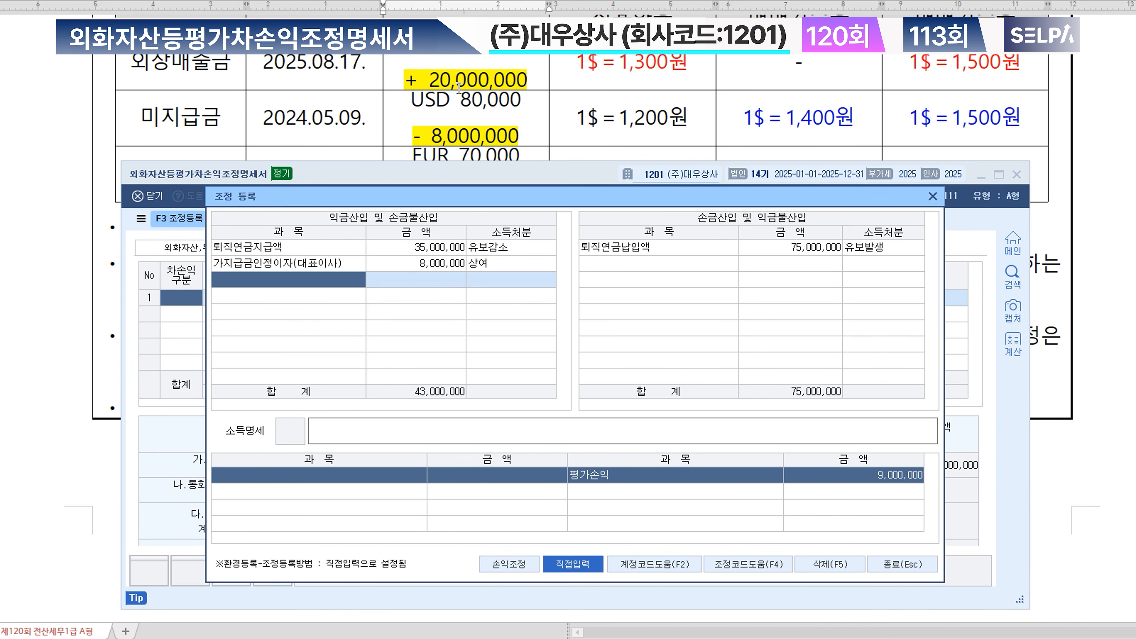
text(외상매출금)
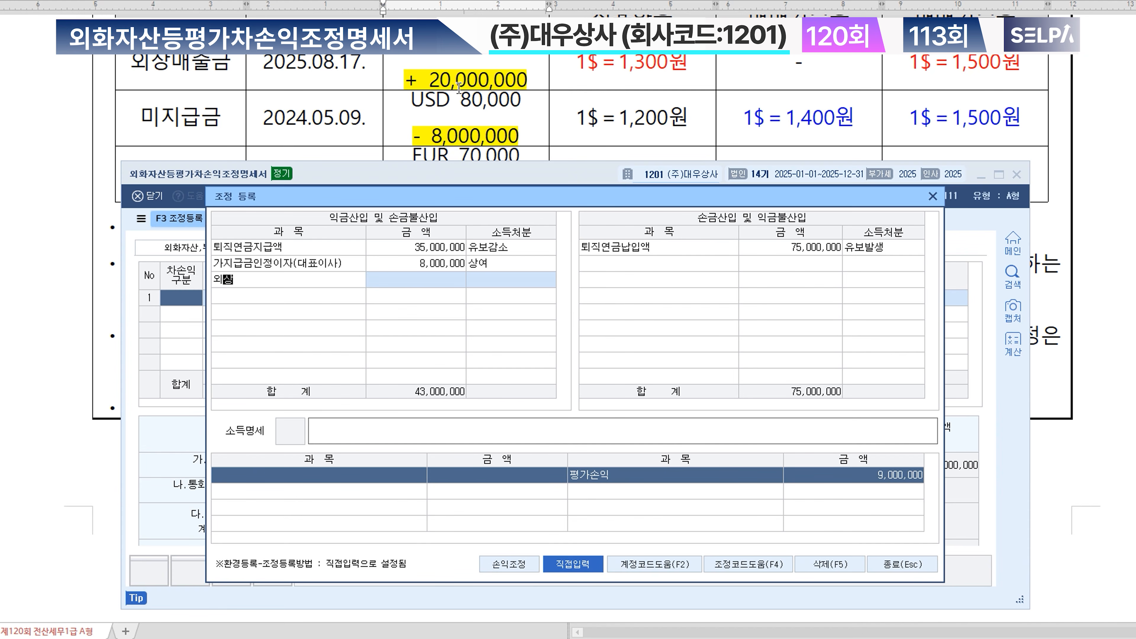
key(Return)
text(20000000)
key(Return)
text(1)
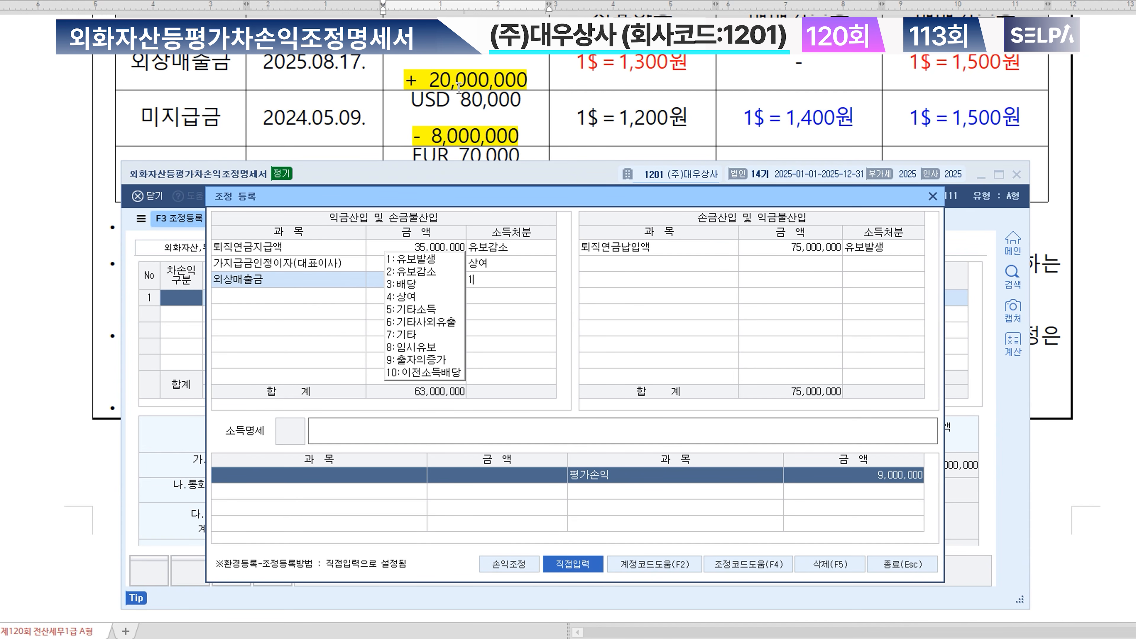
key(Return)
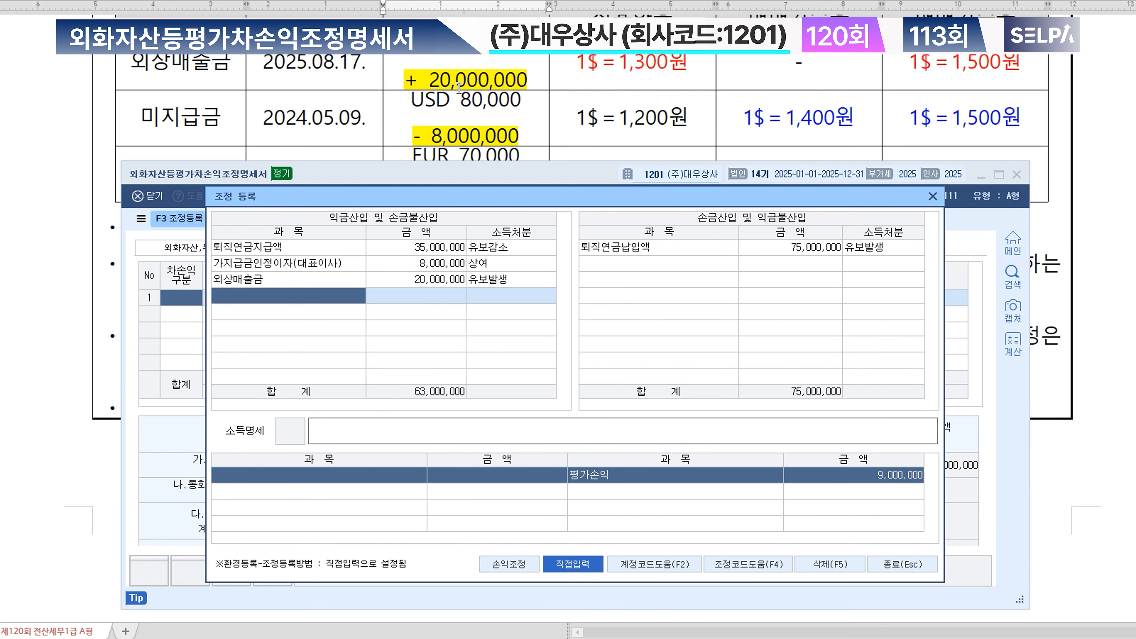
Step: Add 미지급금 8,000,000 with disposition 유보발생 under 손금산입 및 익금불산입
click(633, 266)
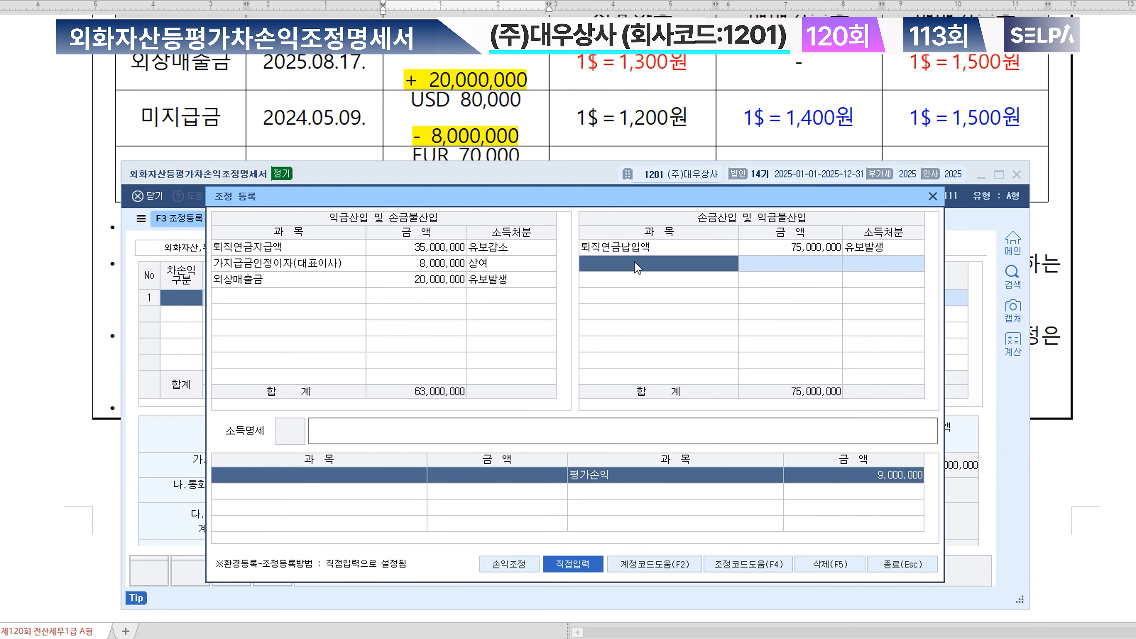
text(미지급금)
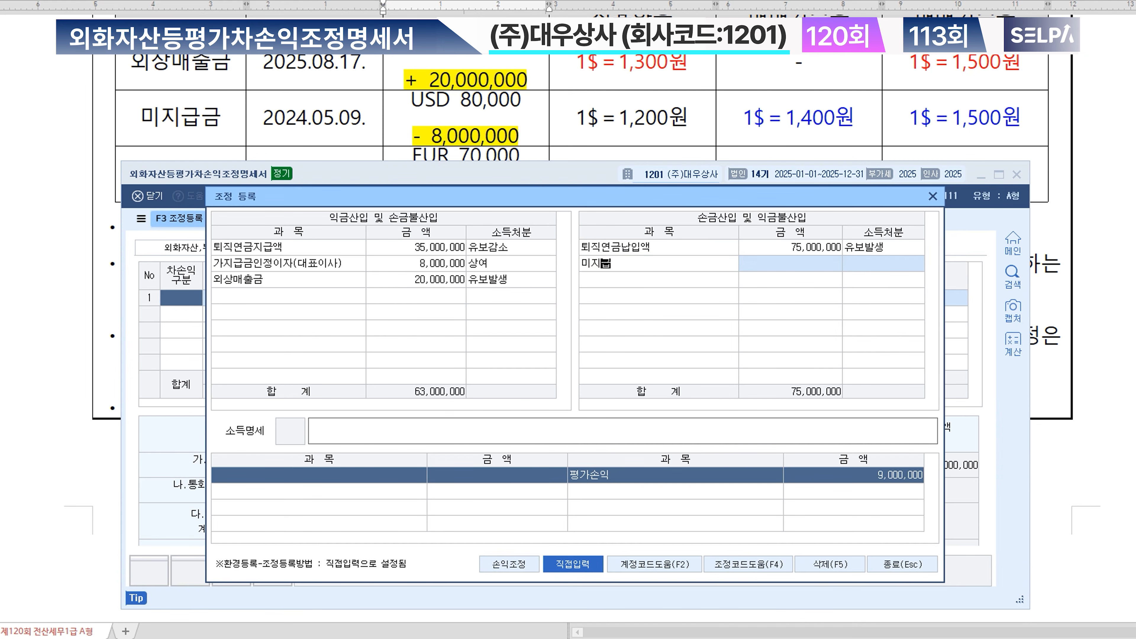
key(Return)
text(8000000)
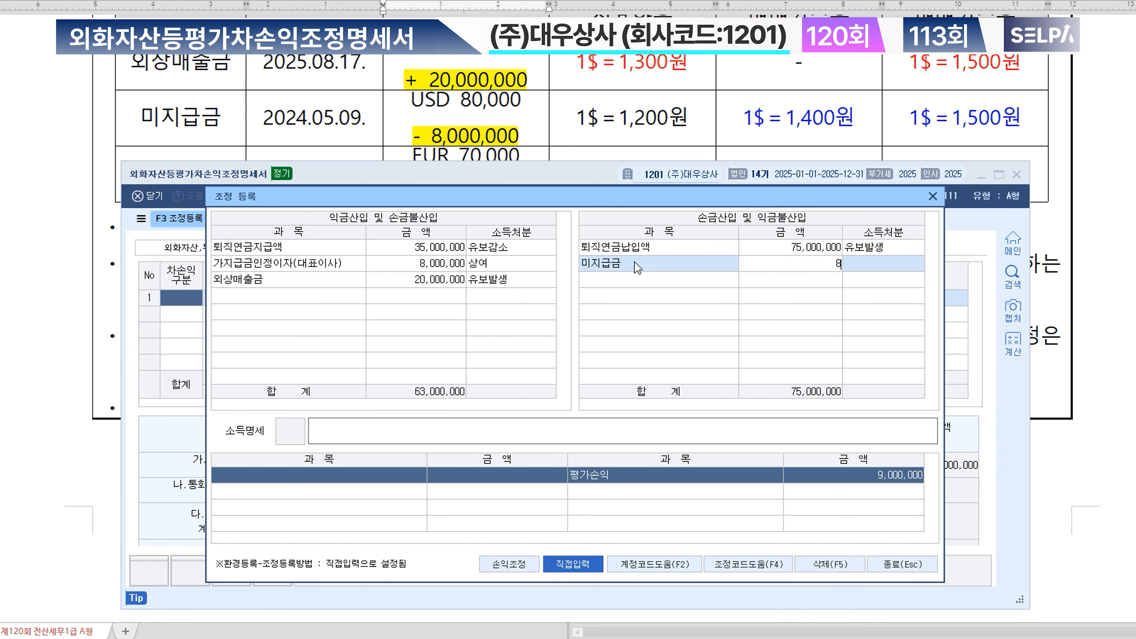
key(Return)
text(1)
key(Return)
key(Return)
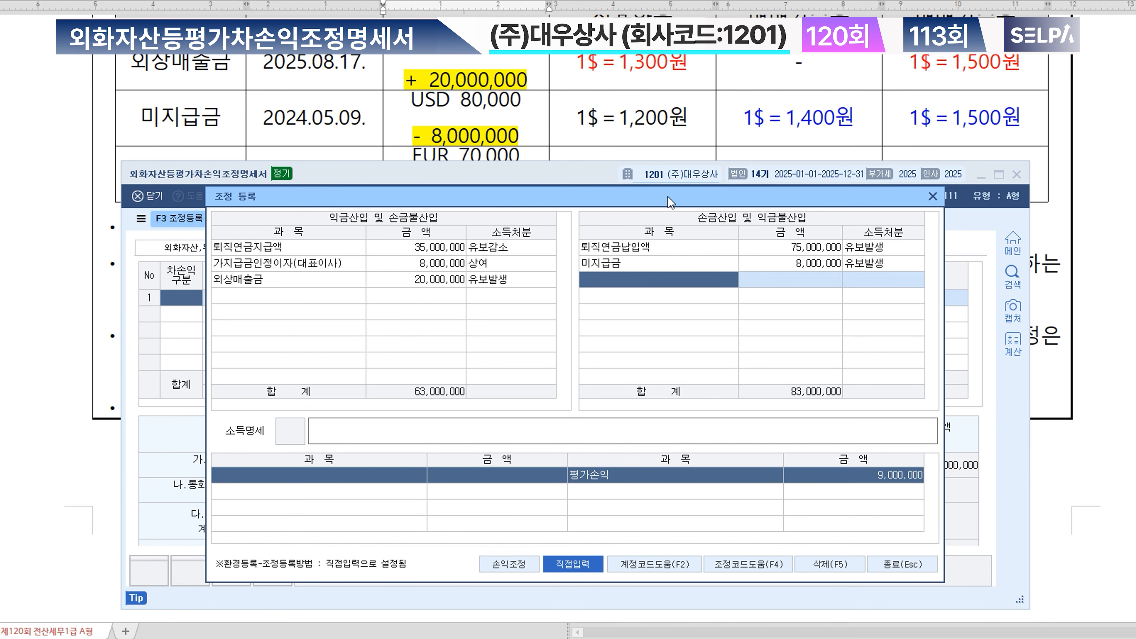
Step: Add 장기차입금 21,000,000 with disposition 유보발생 under 손금산입 및 익금불산입
scroll(623, 117, down, 2)
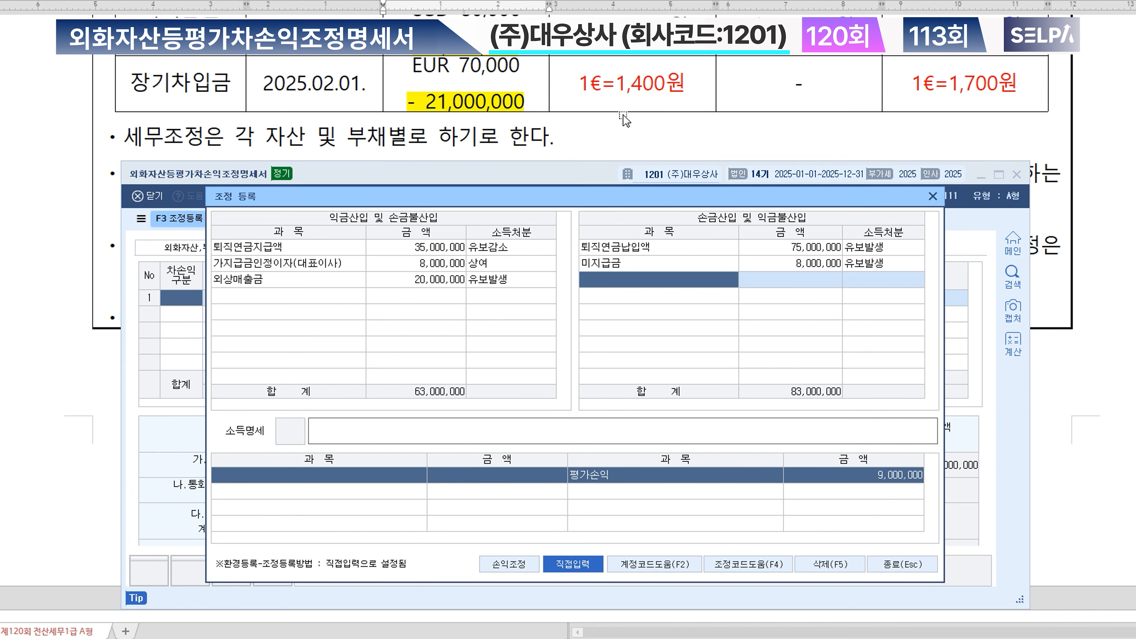
text(장기차입금)
key(Return)
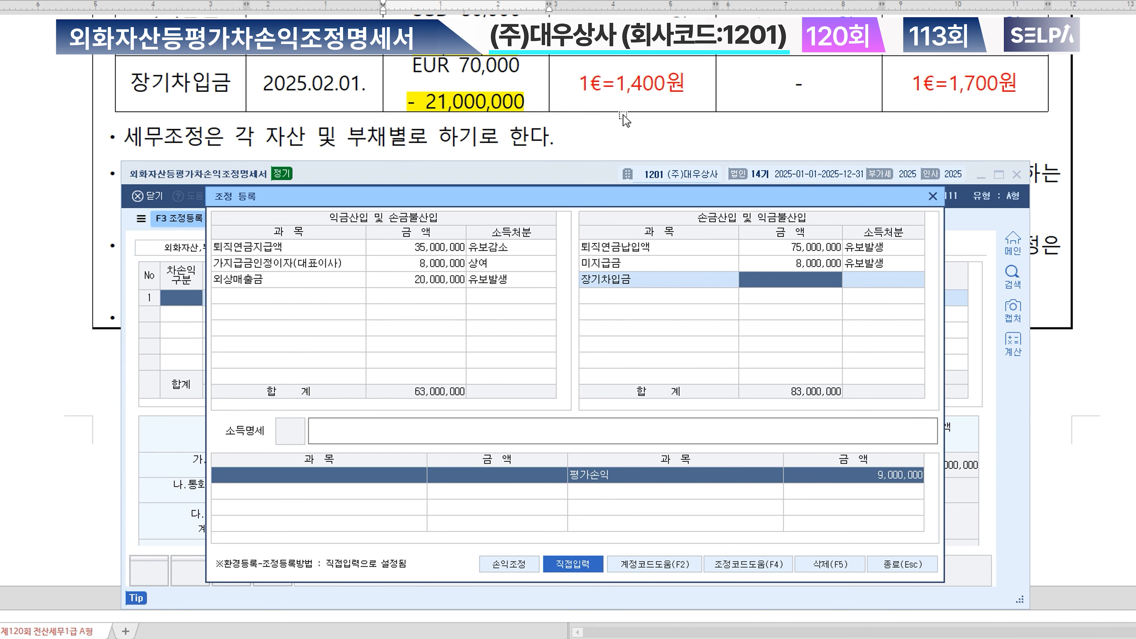
text(21000000)
key(Return)
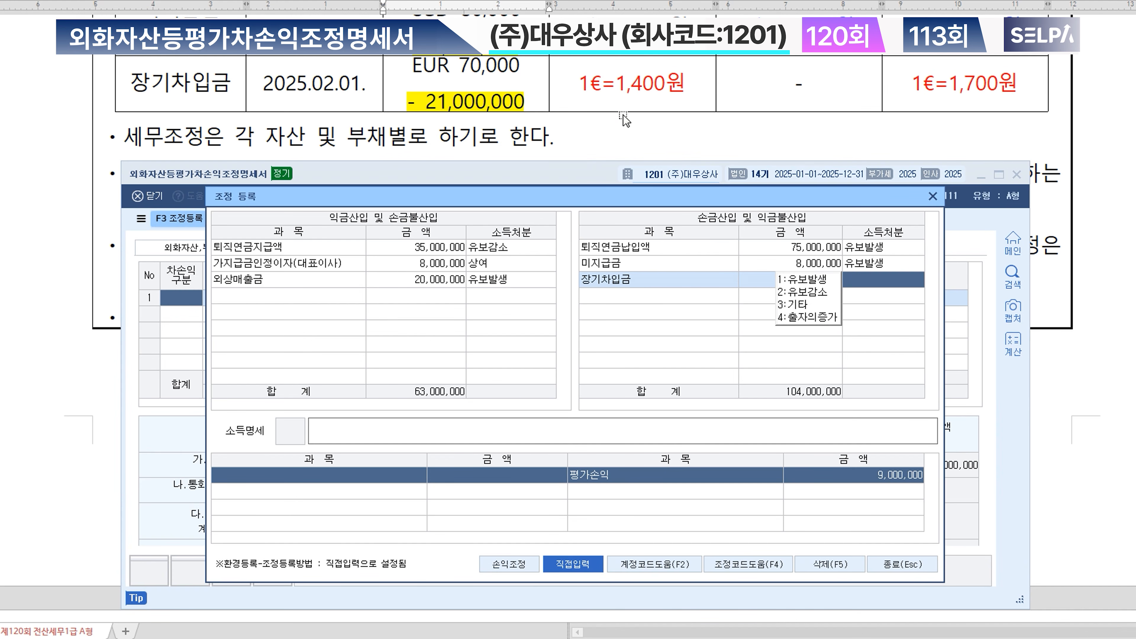
key(1)
key(Return)
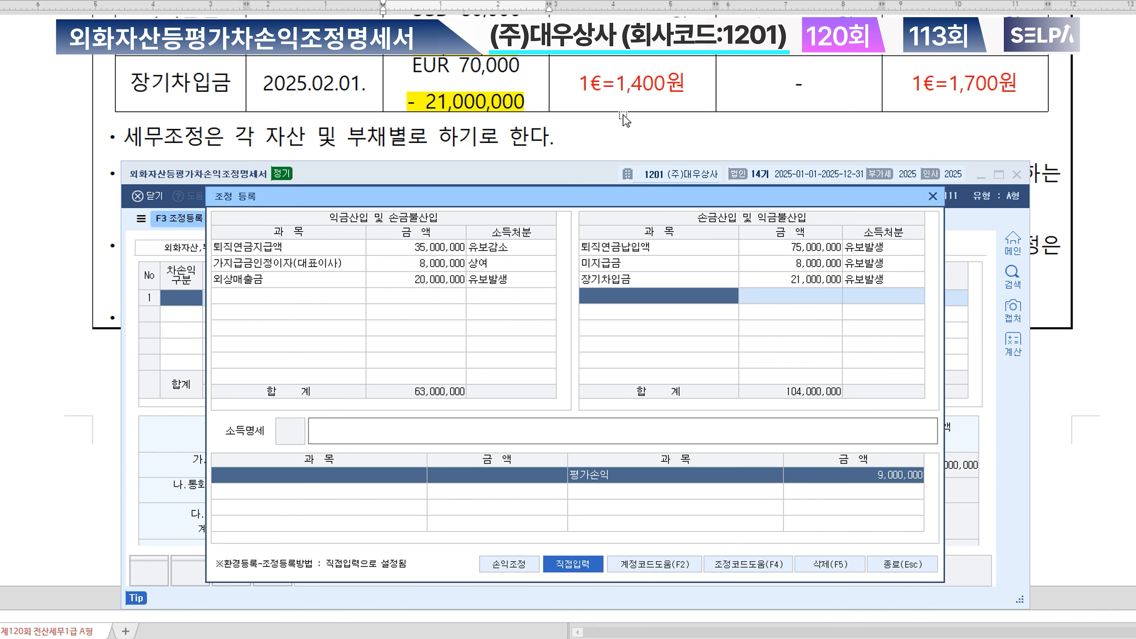
Step: Exit the adjustment registration, save the 외화자산등평가차손익조정명세서, and close the form
click(908, 567)
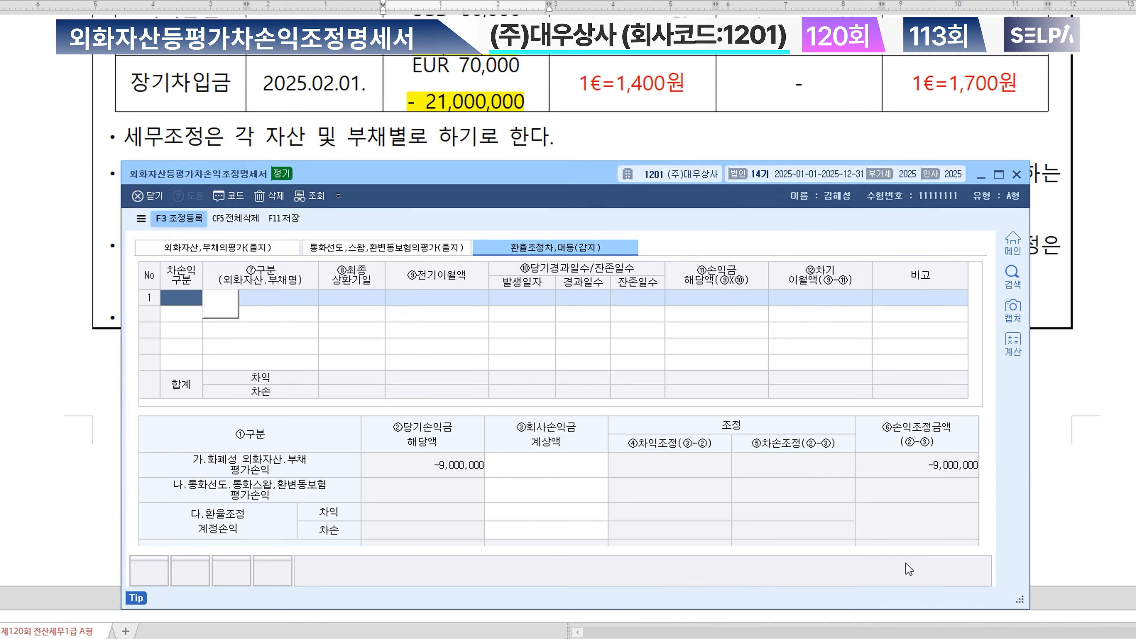
click(292, 220)
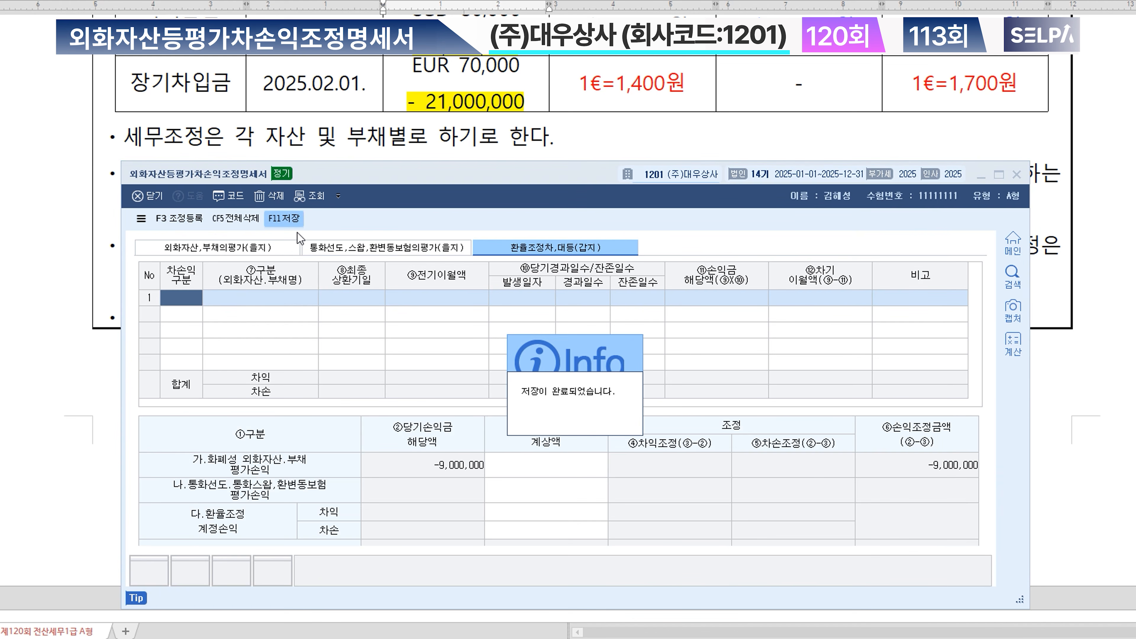
click(1017, 174)
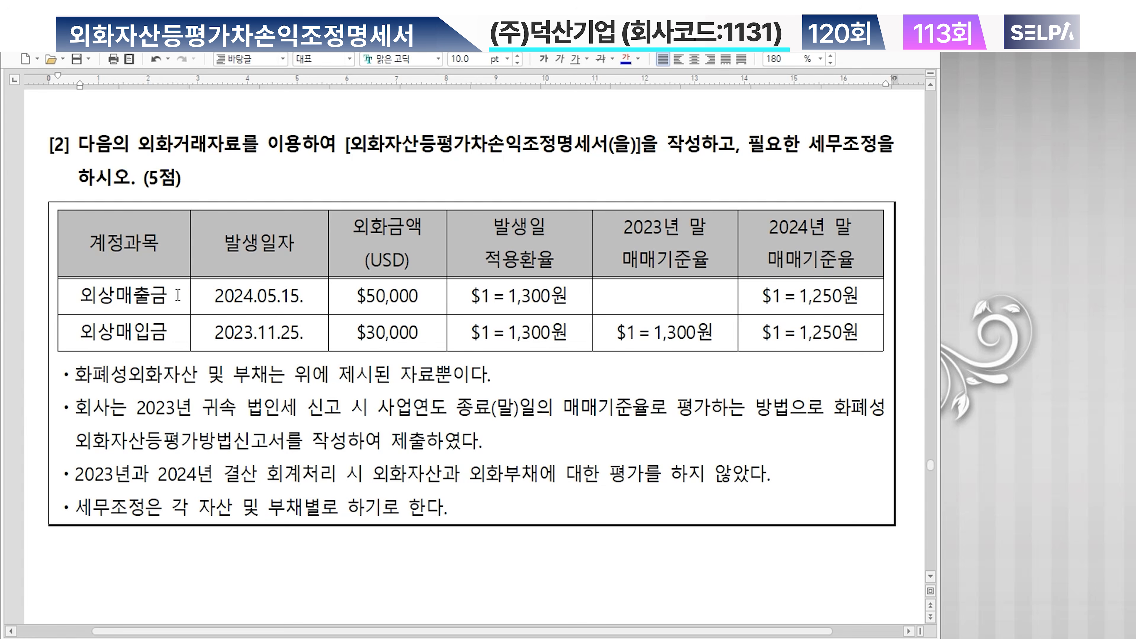
Step: Review the 외상매출금 row in the (주)덕산기업 problem and note "외상매출금 - 2,500,000" below the problem box
click(409, 295)
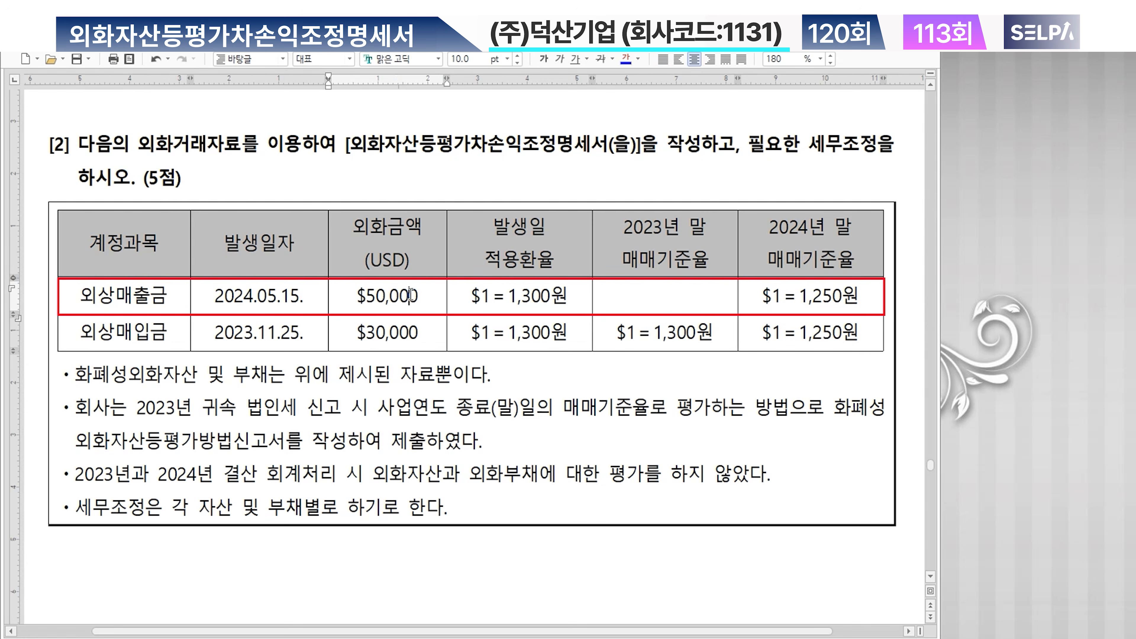
click(537, 306)
click(842, 301)
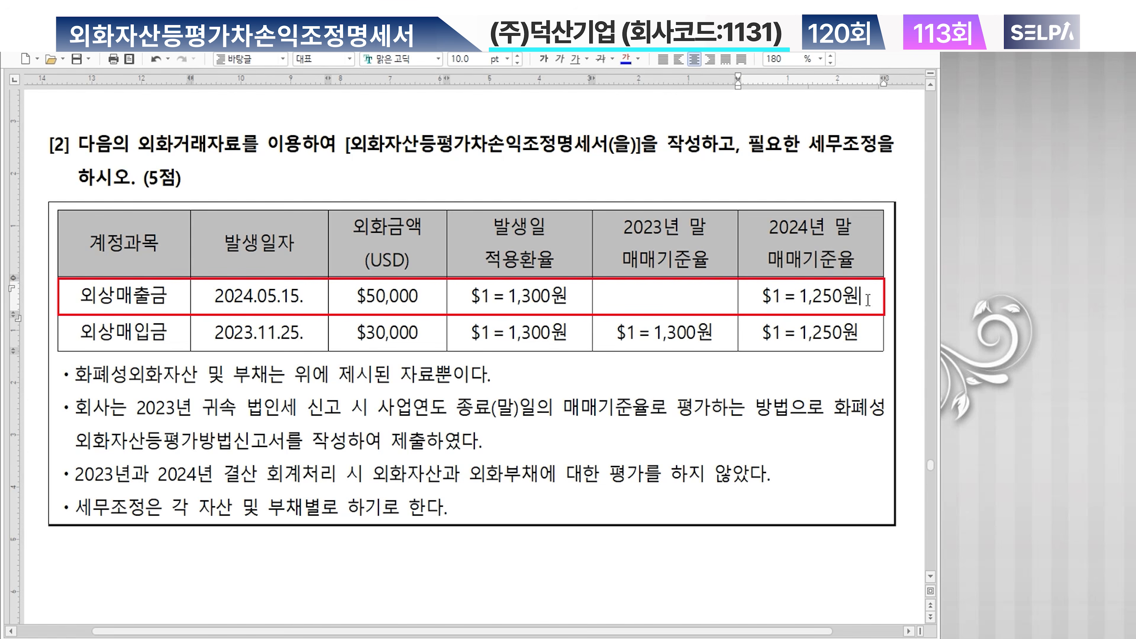
click(50, 551)
text(외상매출금)
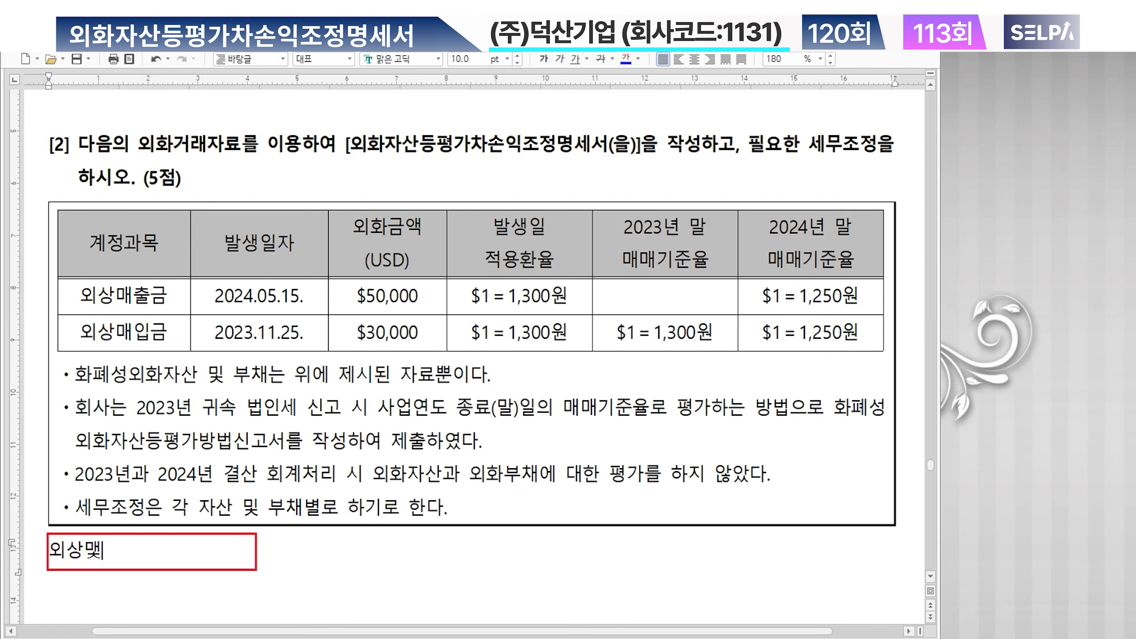
text(   - 2)
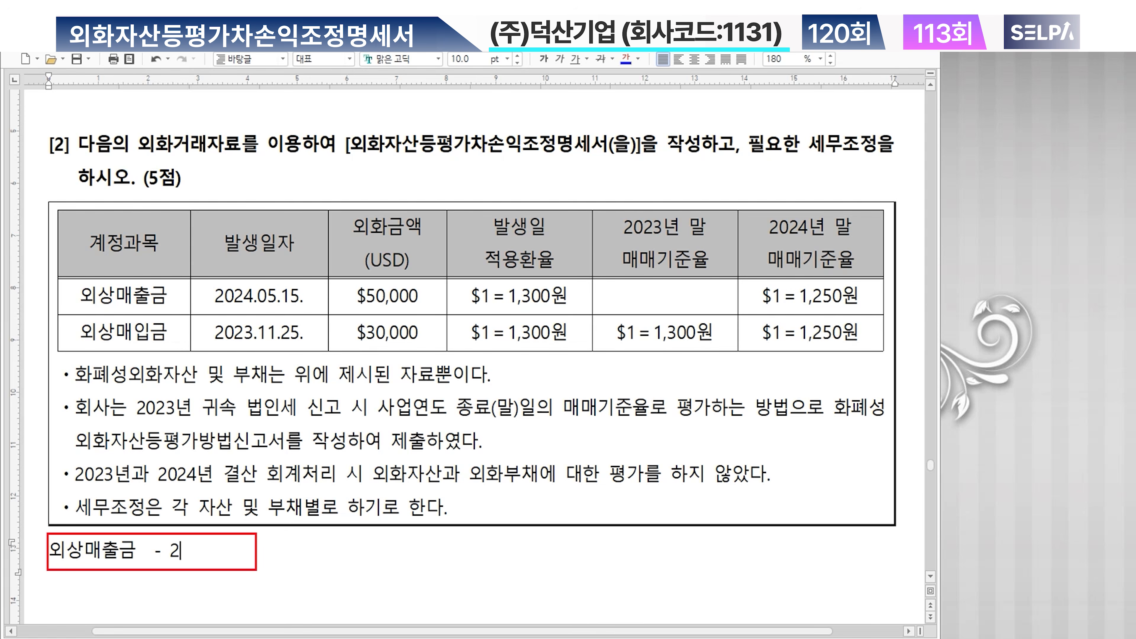
text(,500,000)
key(Return)
Step: Add a second note line reading "외상매입금 + 1,500,000" below the 외상매출금 note
text(외상매입금)
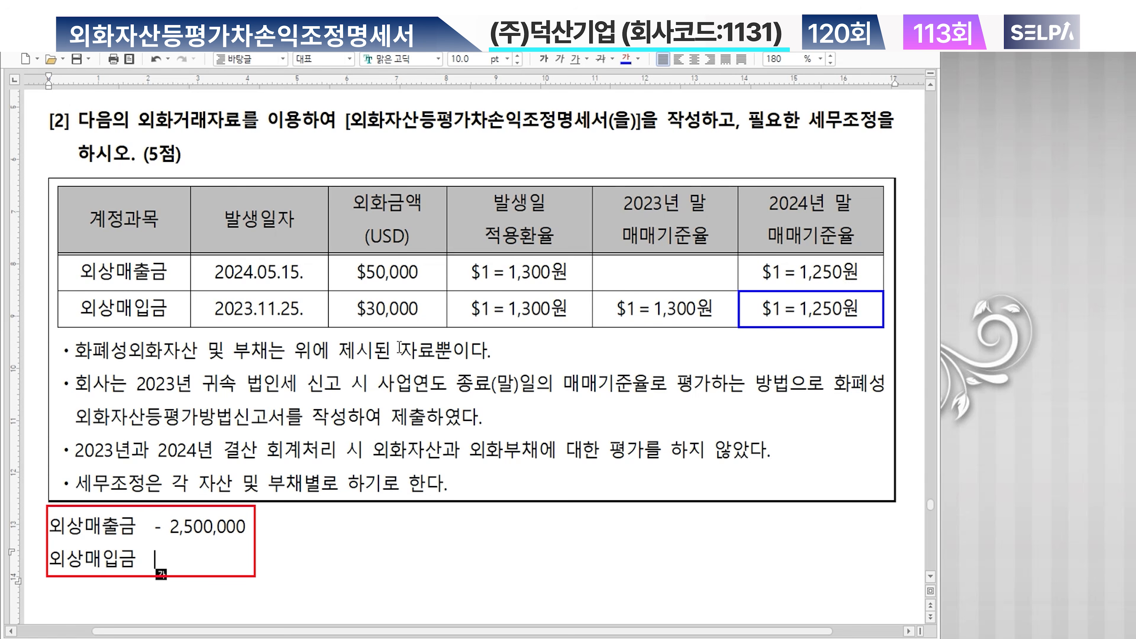
key(BackSpace)
text(+)
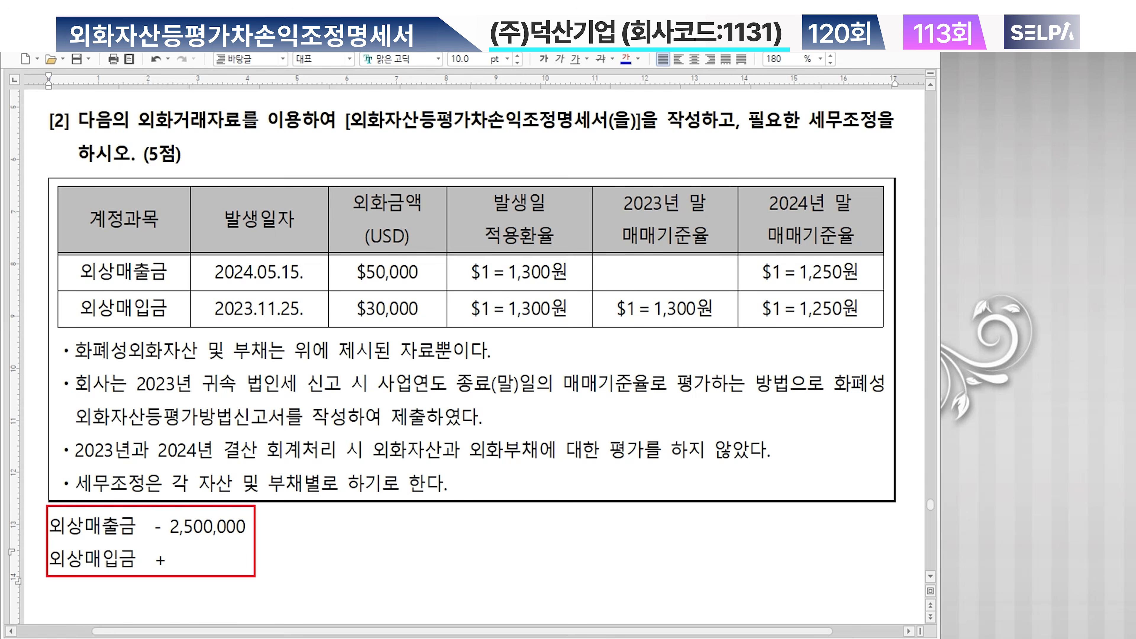
text( 1,500,000)
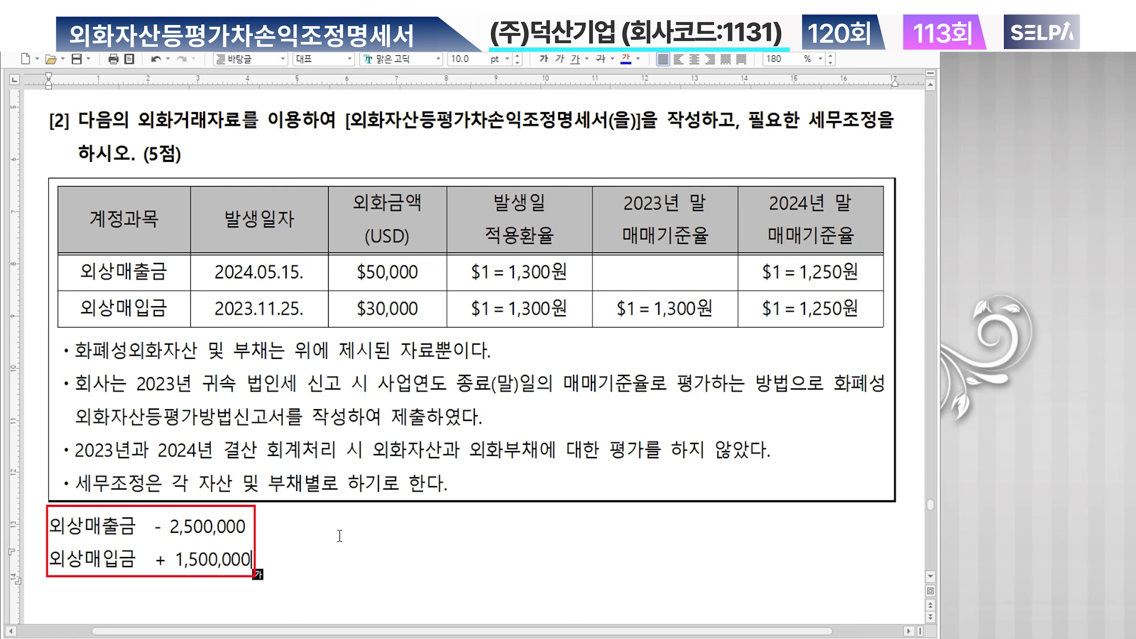
Step: Append ">>> 손금산입" to the 외상매출금 note and ">>> 익금산입" to the 외상매입금 note below the problem box
click(295, 528)
text(>>> 손금산입)
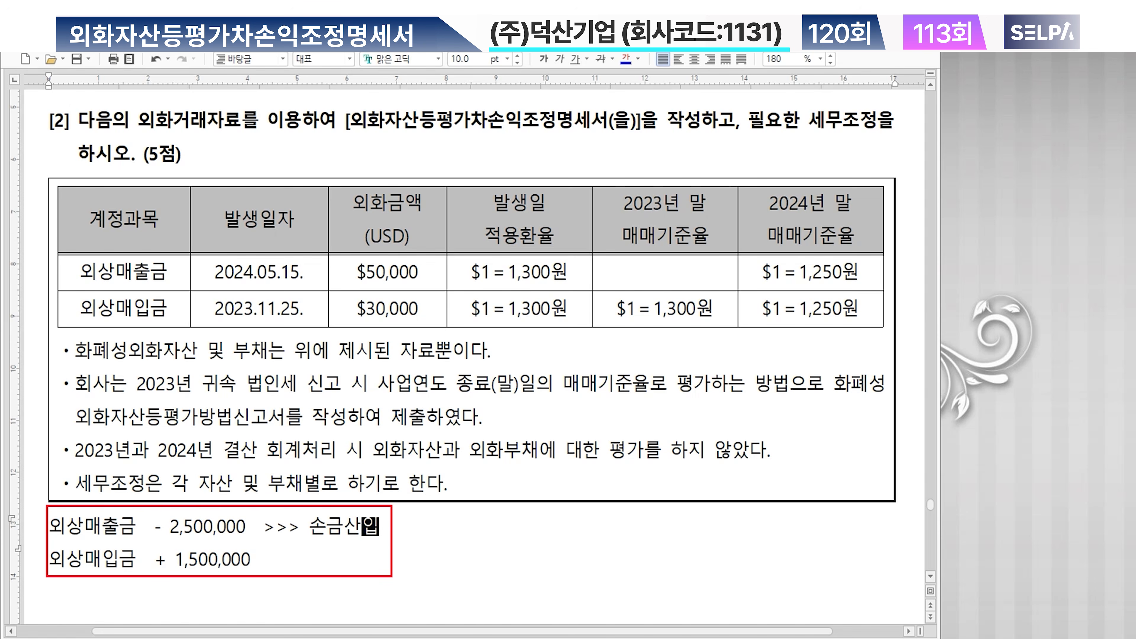
key(Down)
text(>>> 익)
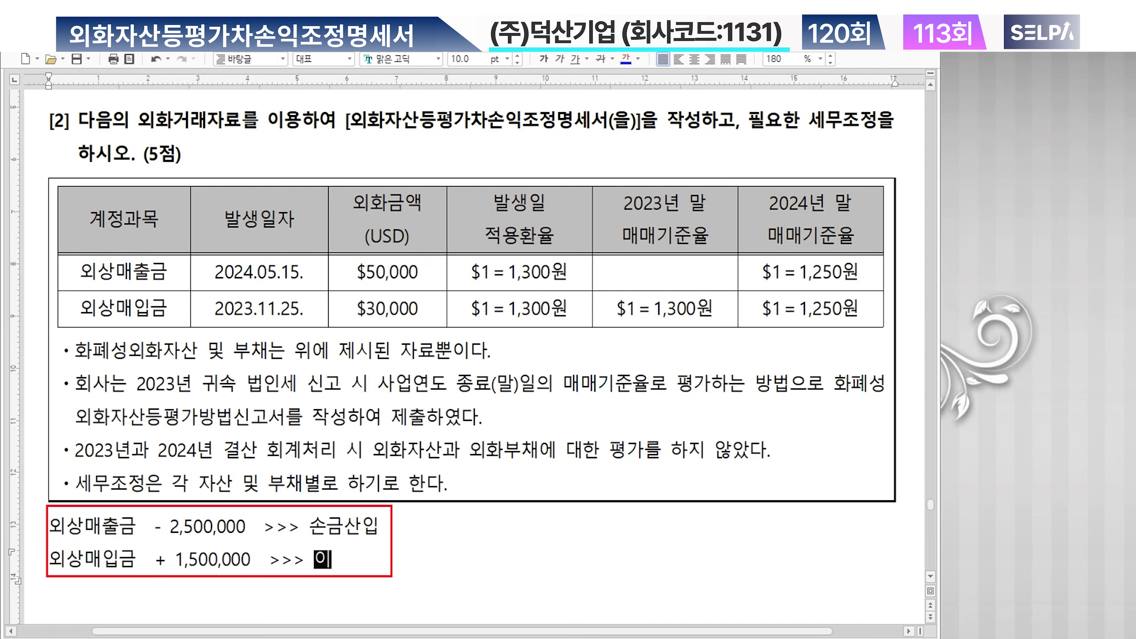
text(금산입)
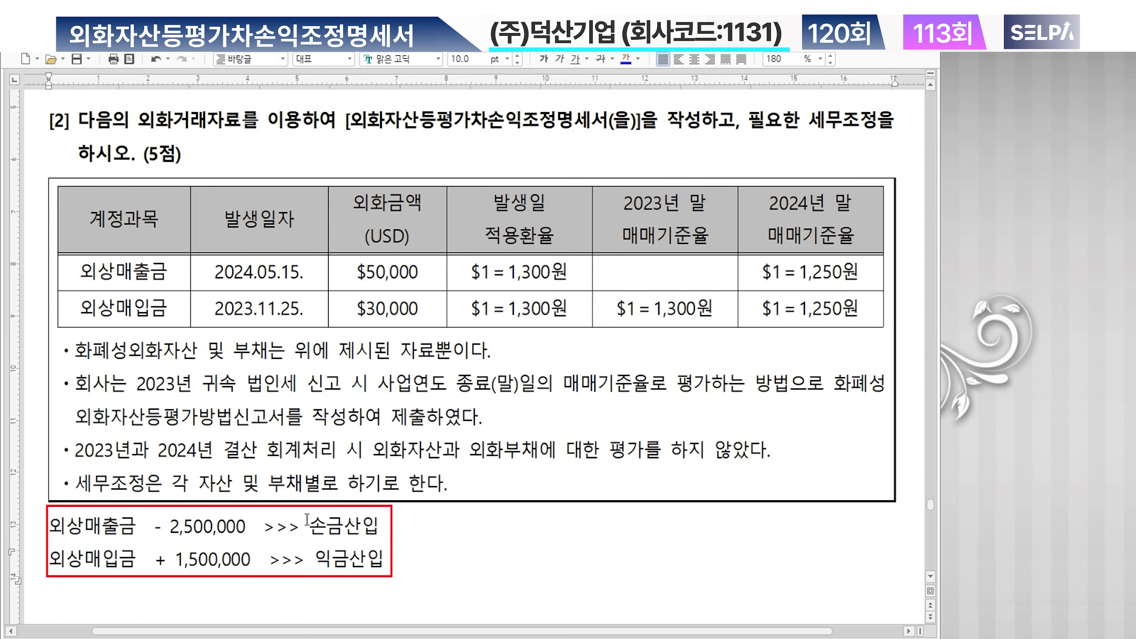
Step: Switch to KcLep and open 외화자산등평가차손익조정명세서 for 덕산기업(주) by searching for "ㅇㅎ"
key(alt+Tab)
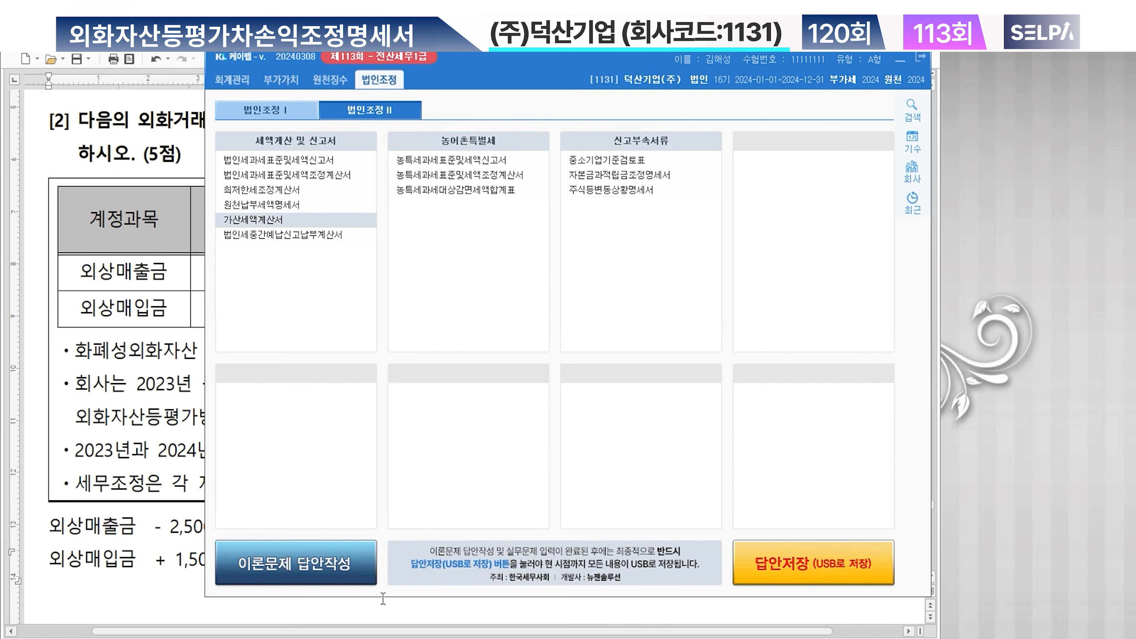
text(ㅇㅎ)
key(Return)
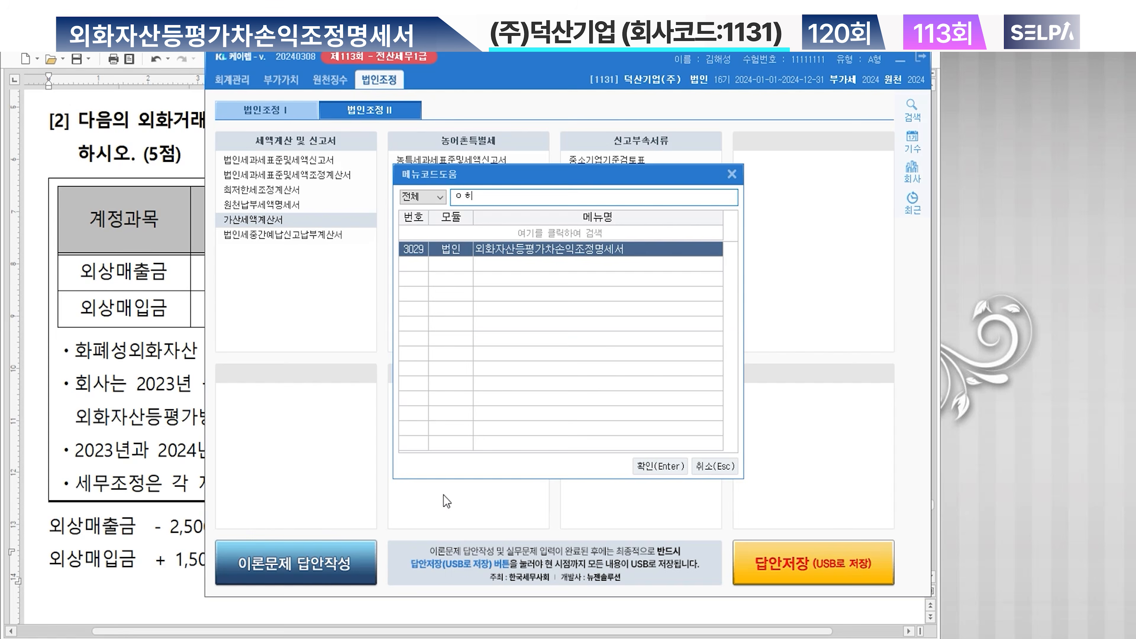
key(Return)
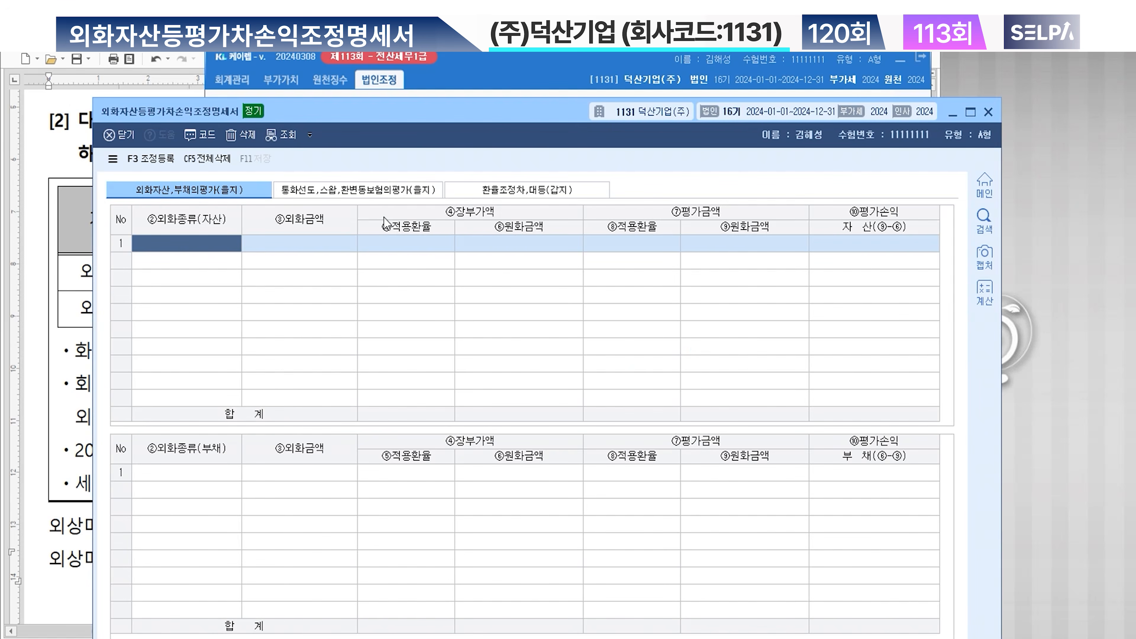
Step: Minimize the KcLep main window and position the form below the foreign-currency table so both can be read together
drag(480, 112, 453, 329)
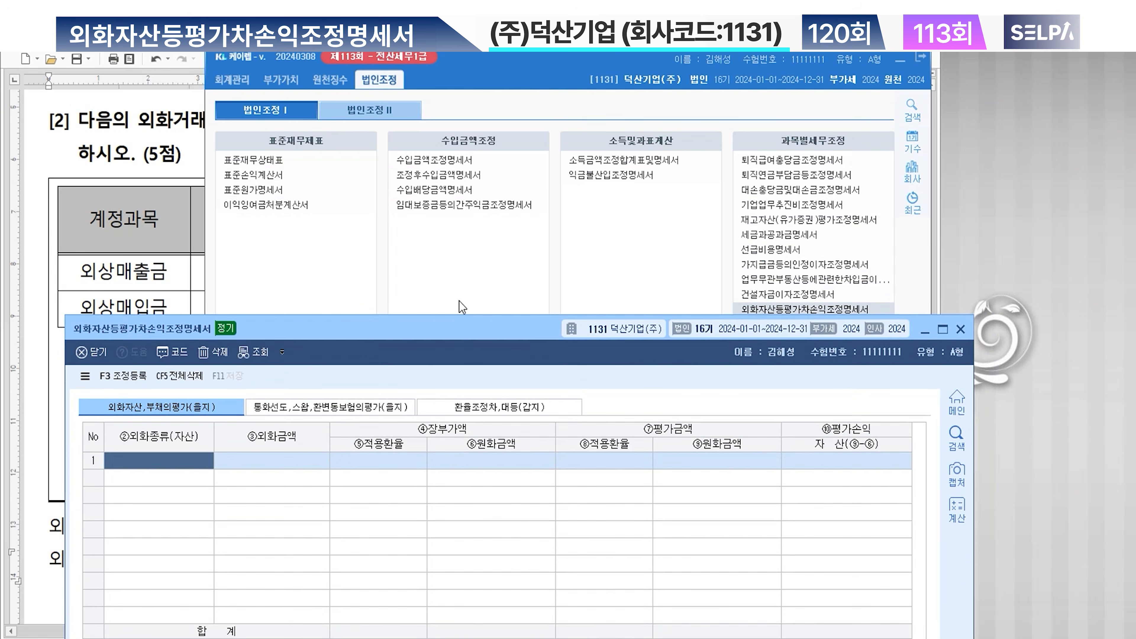
click(901, 60)
scroll(546, 177, down, 2)
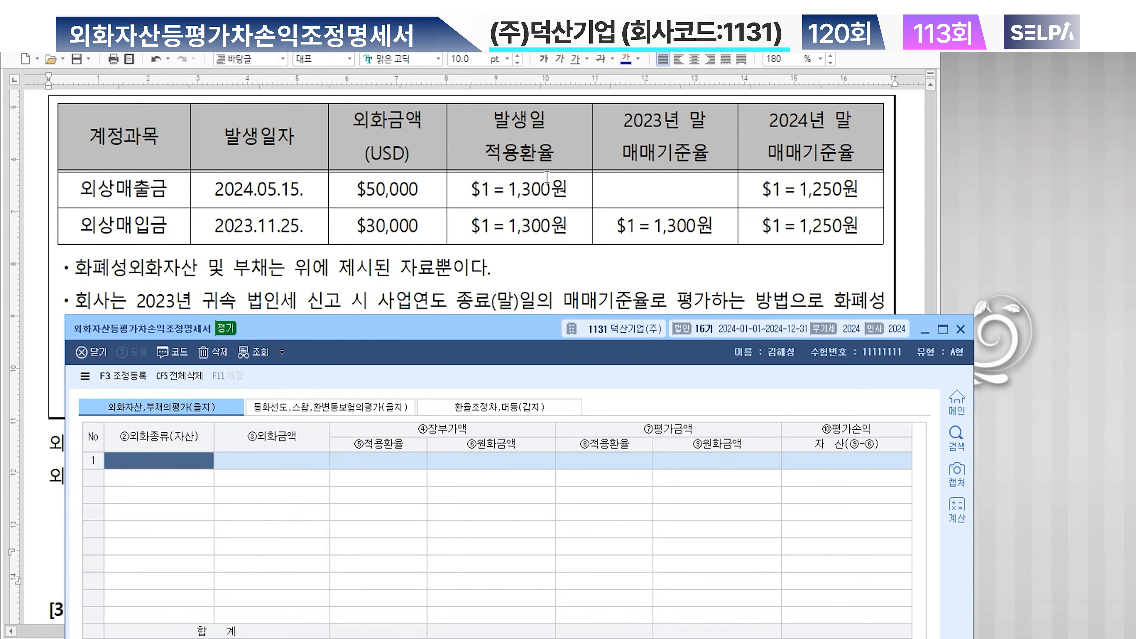
scroll(547, 177, down, 1)
scroll(548, 179, up, 1)
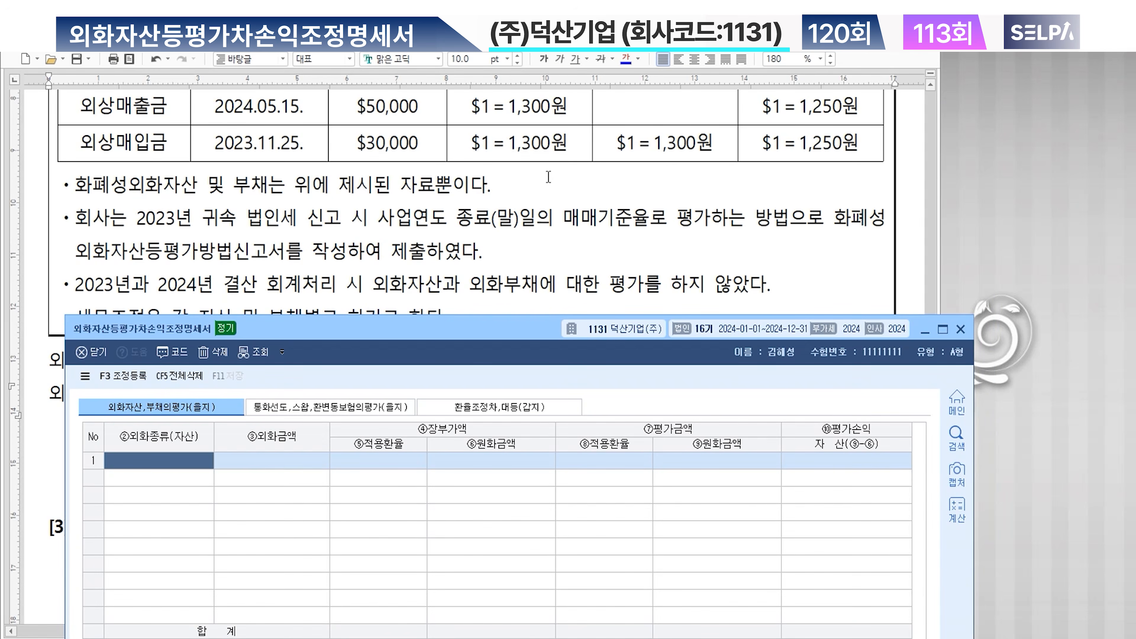
scroll(553, 165, up, 1)
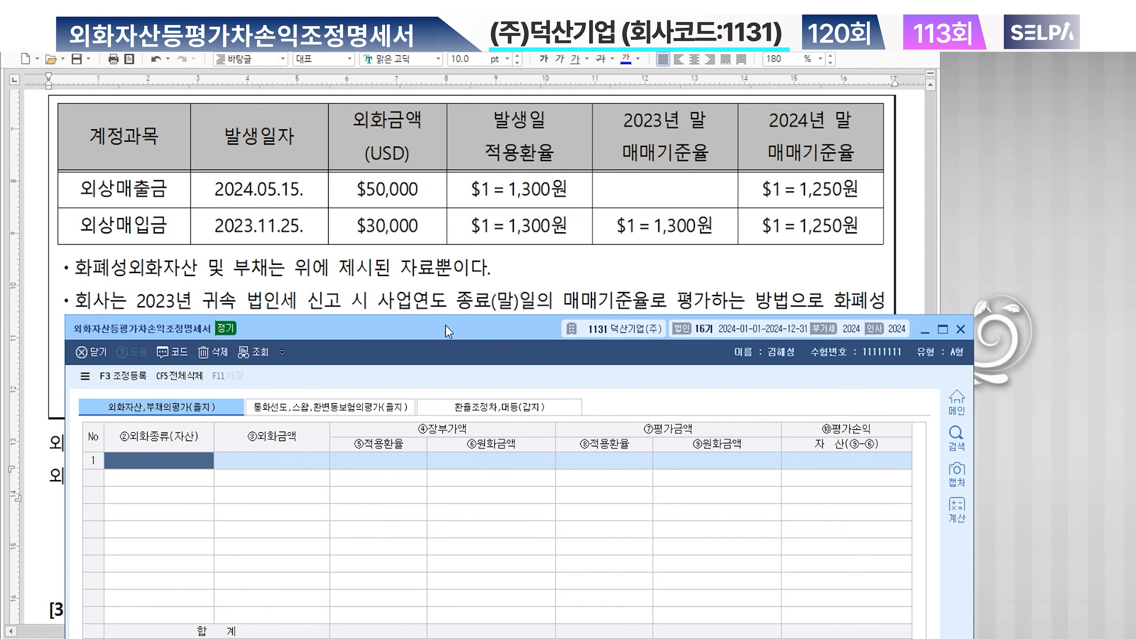
drag(446, 326, 433, 283)
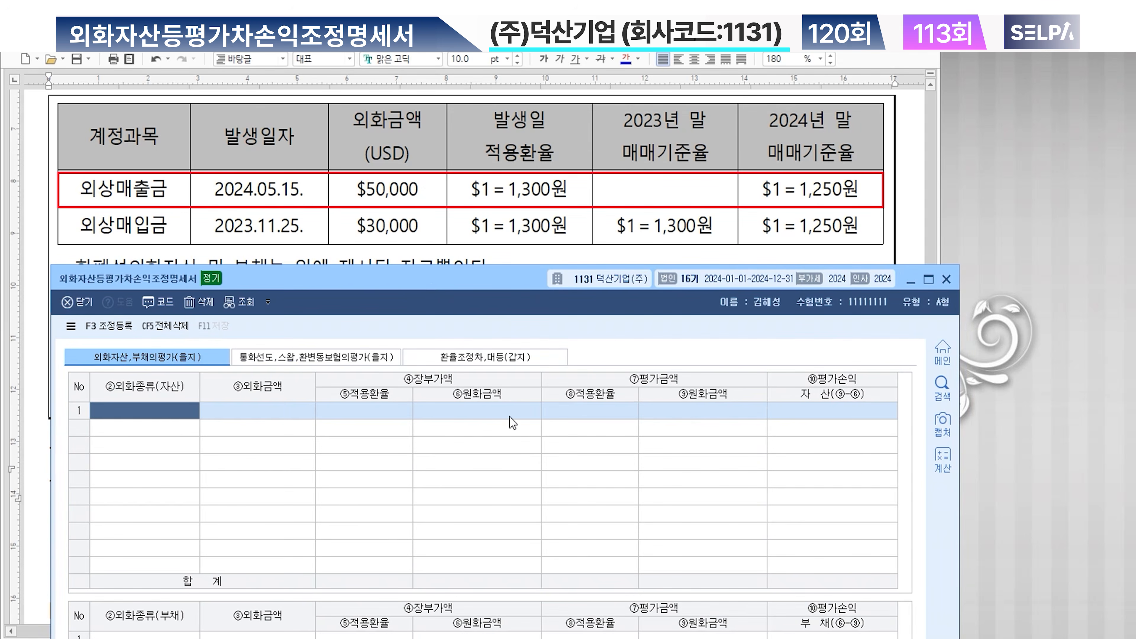
Step: Enter the 외상매출금 as an asset row with currency USD, amount 50,000, book rate 1,300 and valuation rate 1,250
text(USD)
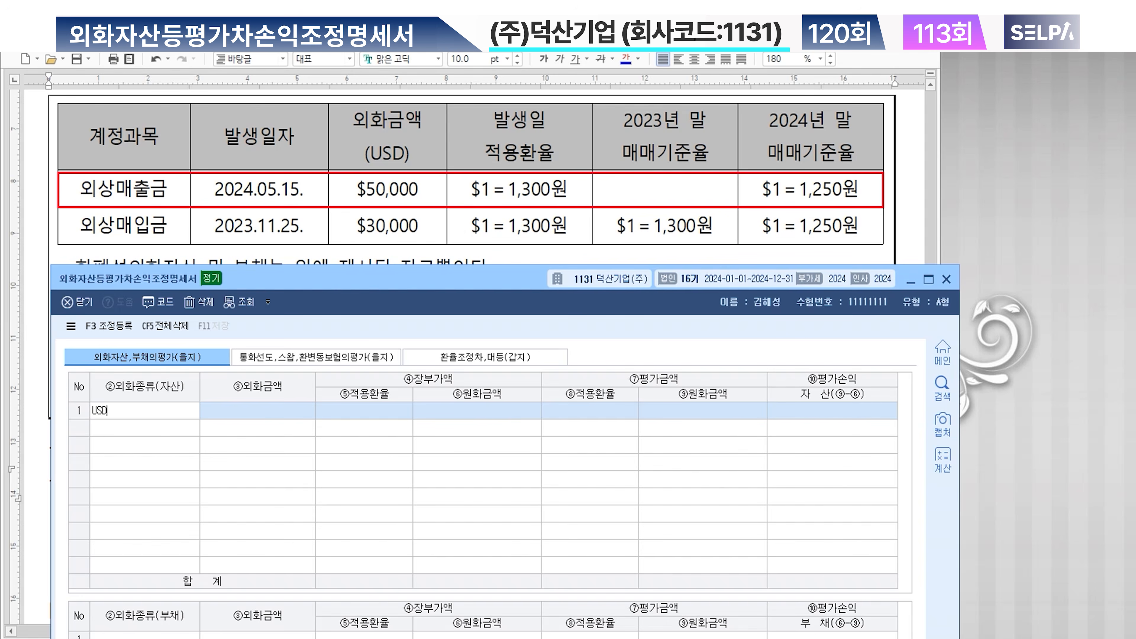
key(Return)
text(50000)
key(Return)
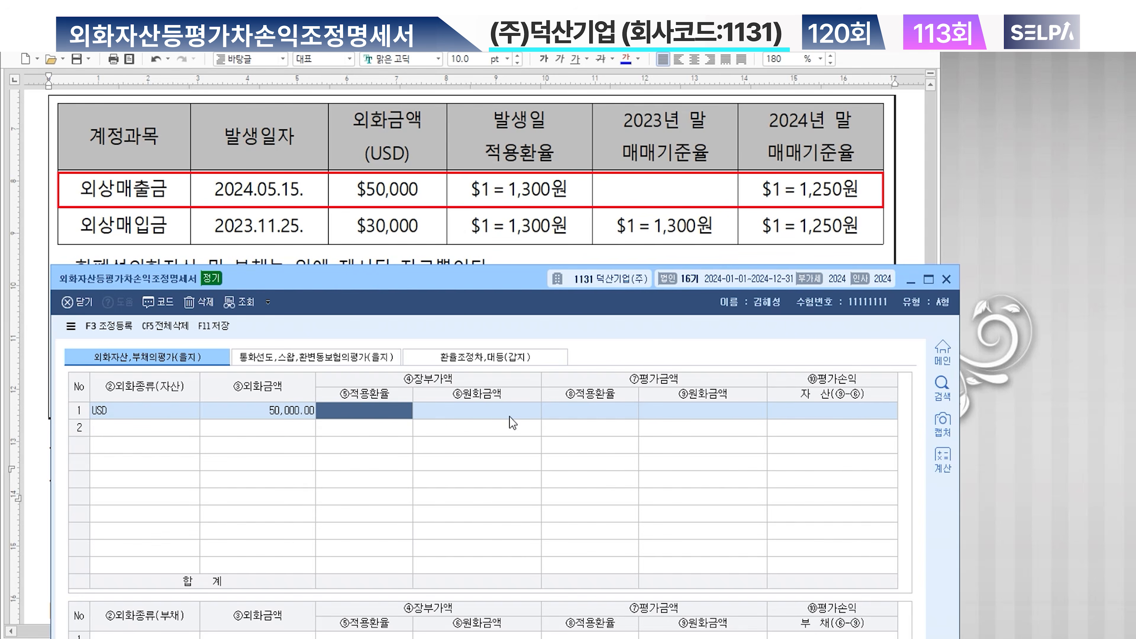
text(1300)
key(Return)
key(Return)
text(1250)
key(Return)
key(Return)
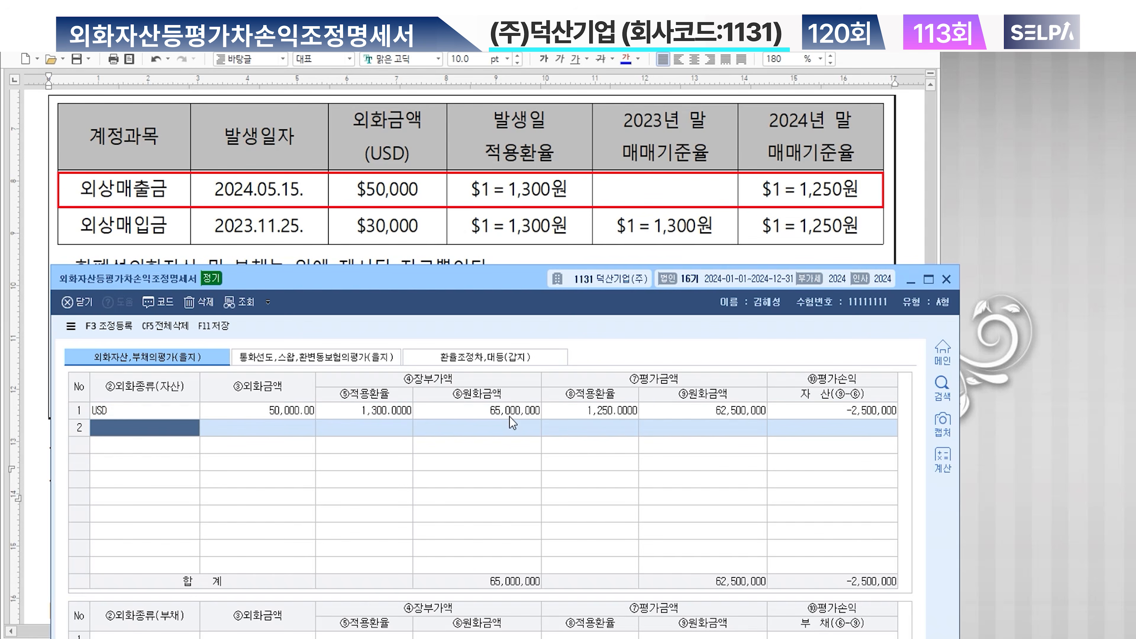
Step: Enter the 외상매입금 as a liability row with currency USD, amount 30,000, book rate 1,300 and valuation rate 1,250
click(489, 264)
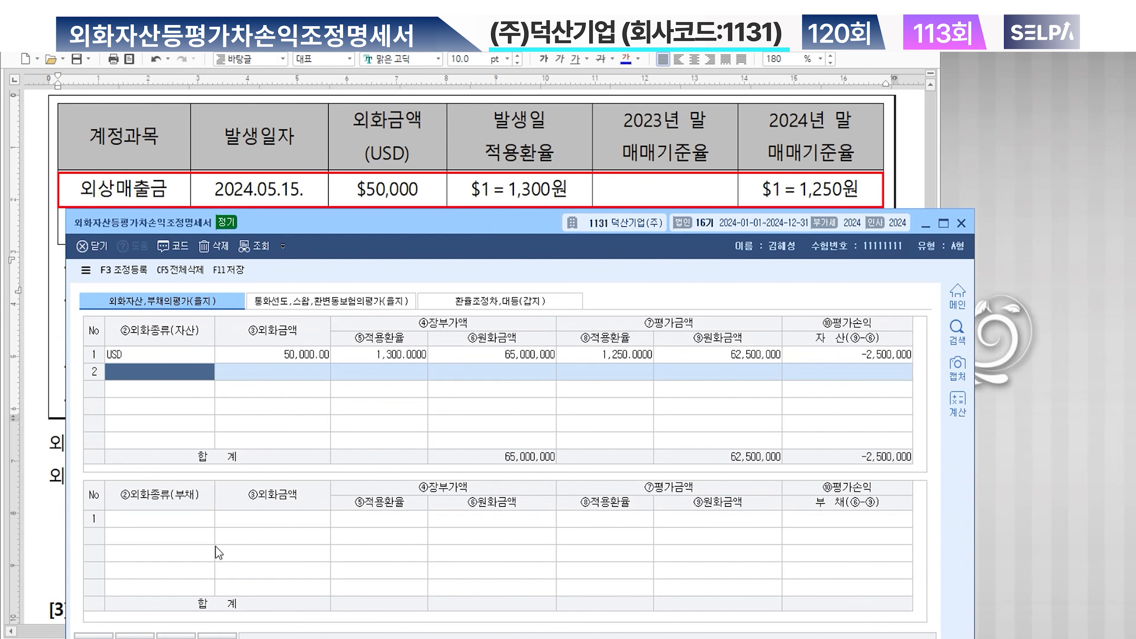
click(187, 519)
drag(323, 227, 318, 268)
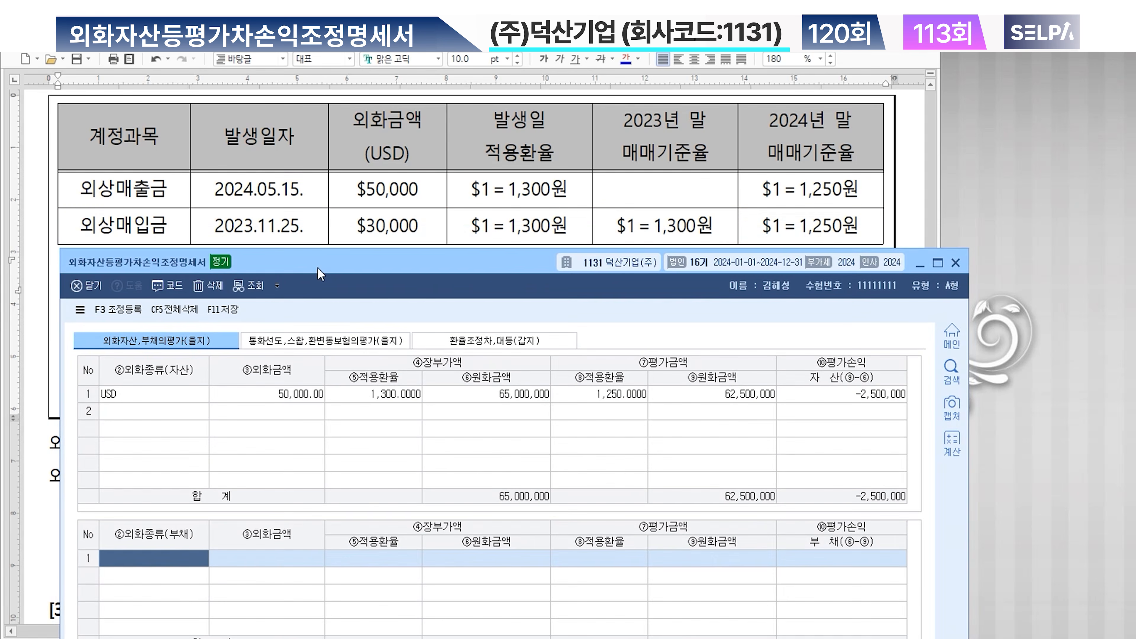
text(USD)
key(Return)
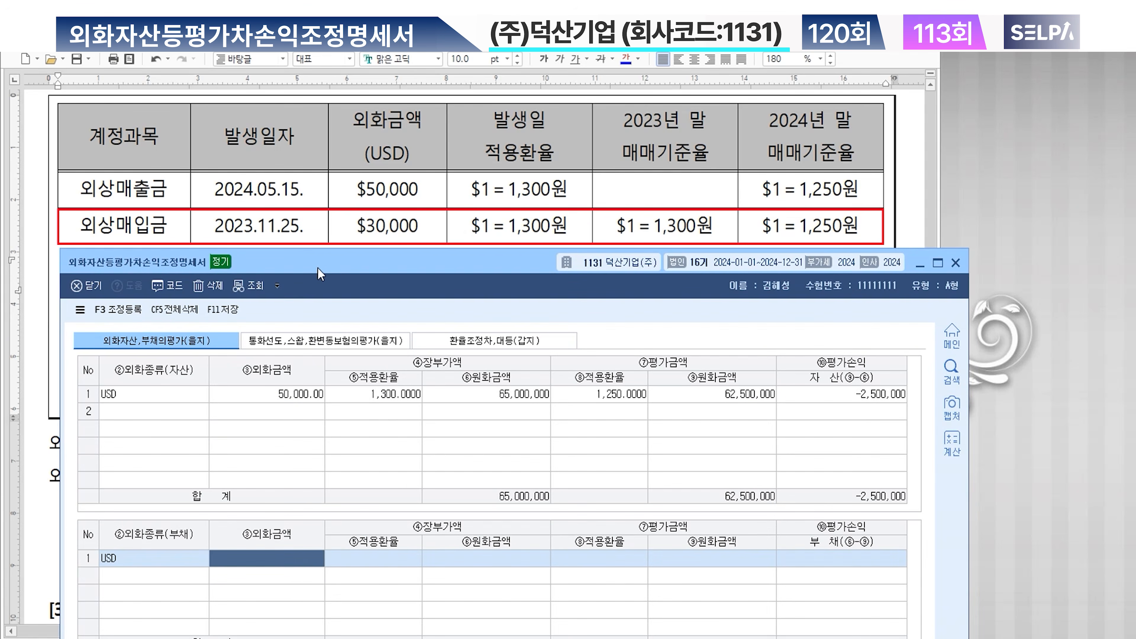
text(300000.00)
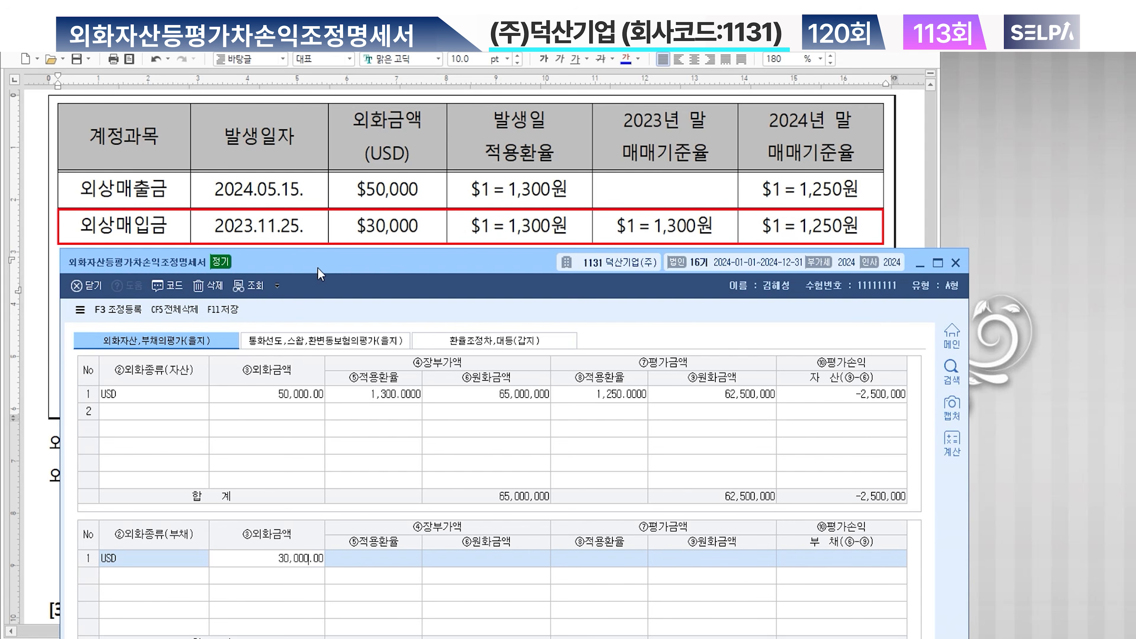
key(Return)
text(1,300)
key(Return)
key(Return)
text(1250)
key(Return)
key(Return)
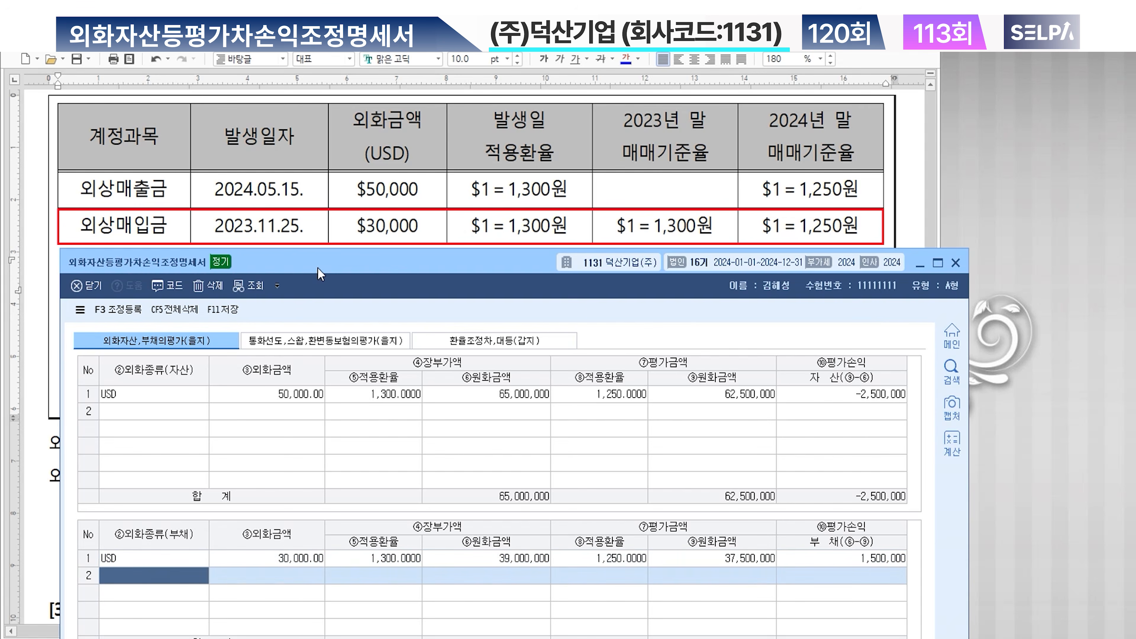
Step: Open the adjustment registration and add 외상매출금 2,500,000 with disposition 유보발생 under 손금산입 및 익금불산입
key(F3)
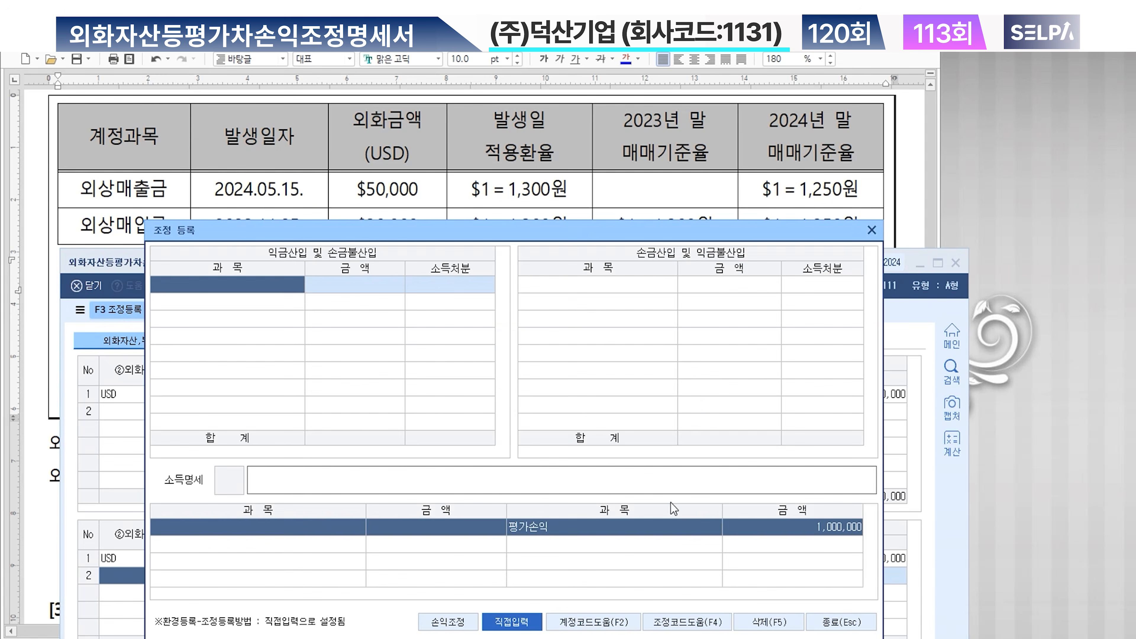
click(836, 533)
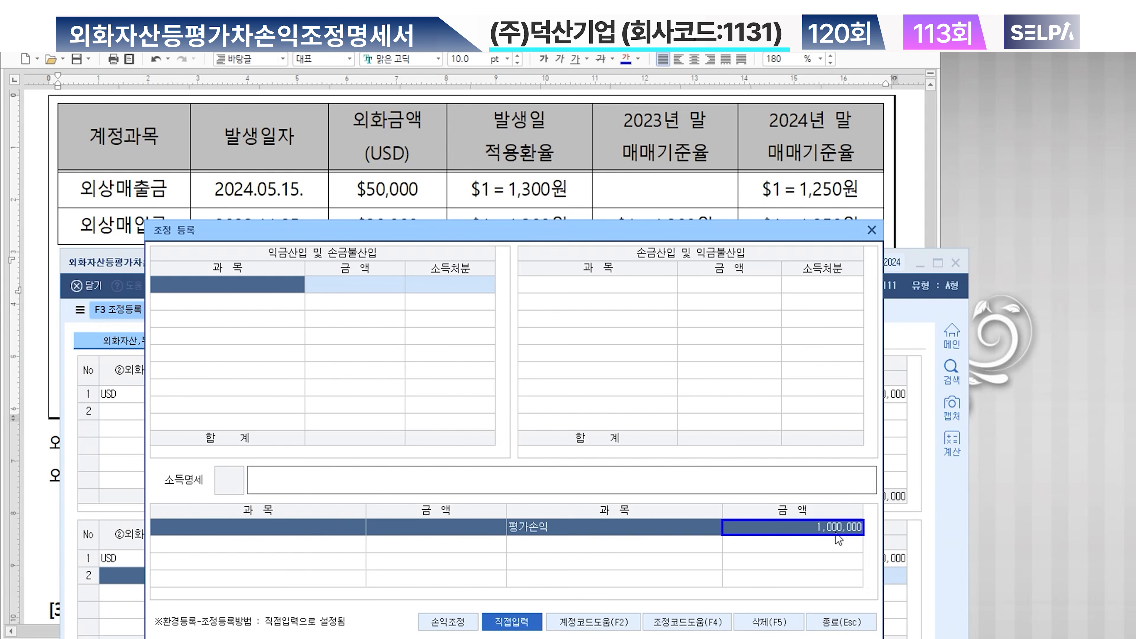
click(611, 287)
text(dhl)
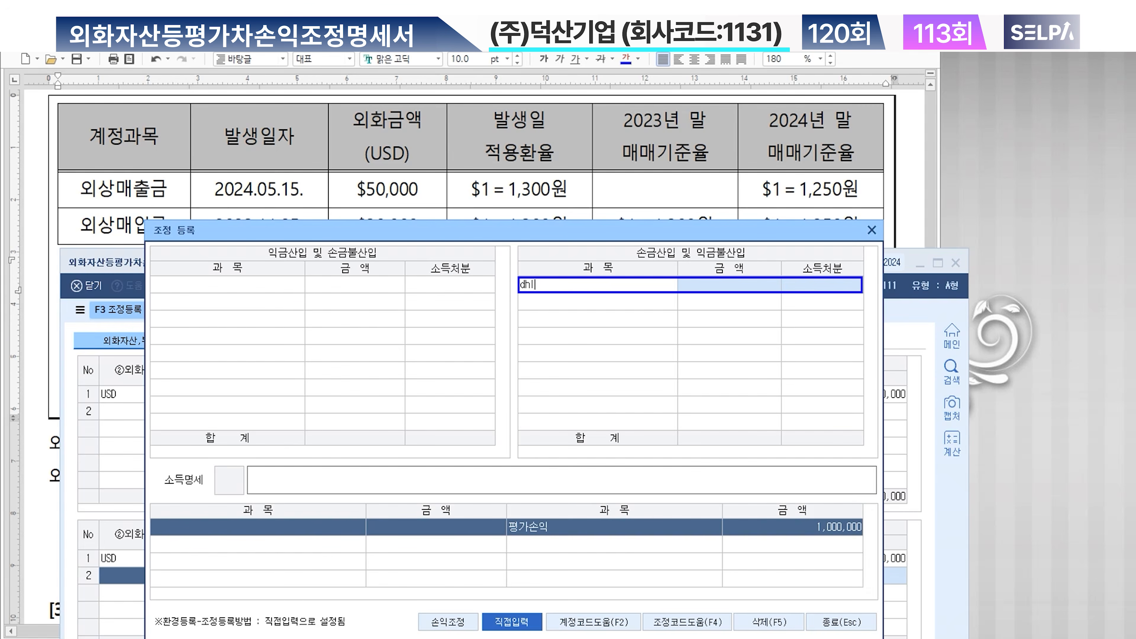
text(외상매출금)
key(Return)
text(2500000)
key(Return)
text(1)
key(Return)
Step: Add 외상매입금 1,500,000 with disposition 유보발생 under 익금산입 및 손금불산입, and exit the adjustment registration
key(Left)
text(외상매)
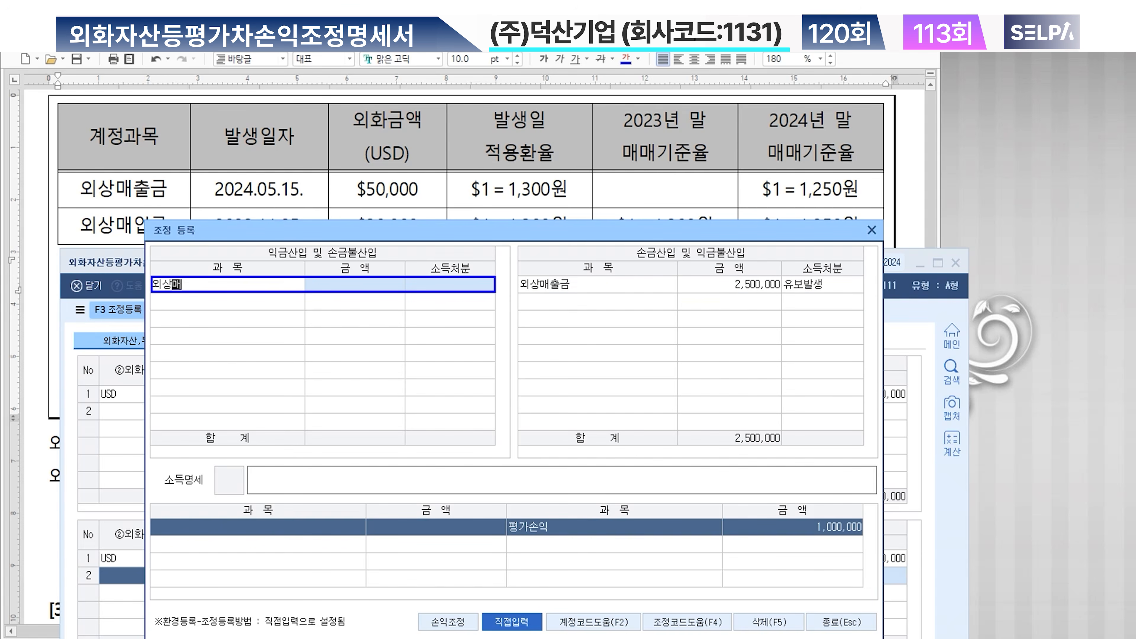
text(ㅇ입금)
key(Return)
text(1,500,000)
key(Return)
text(1)
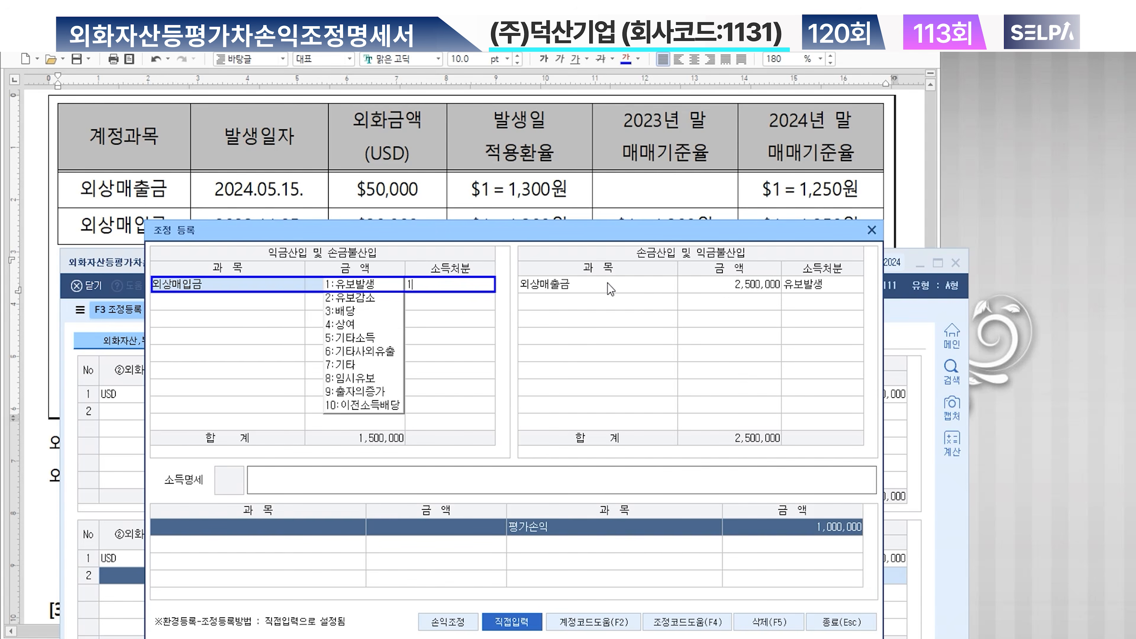
key(Return)
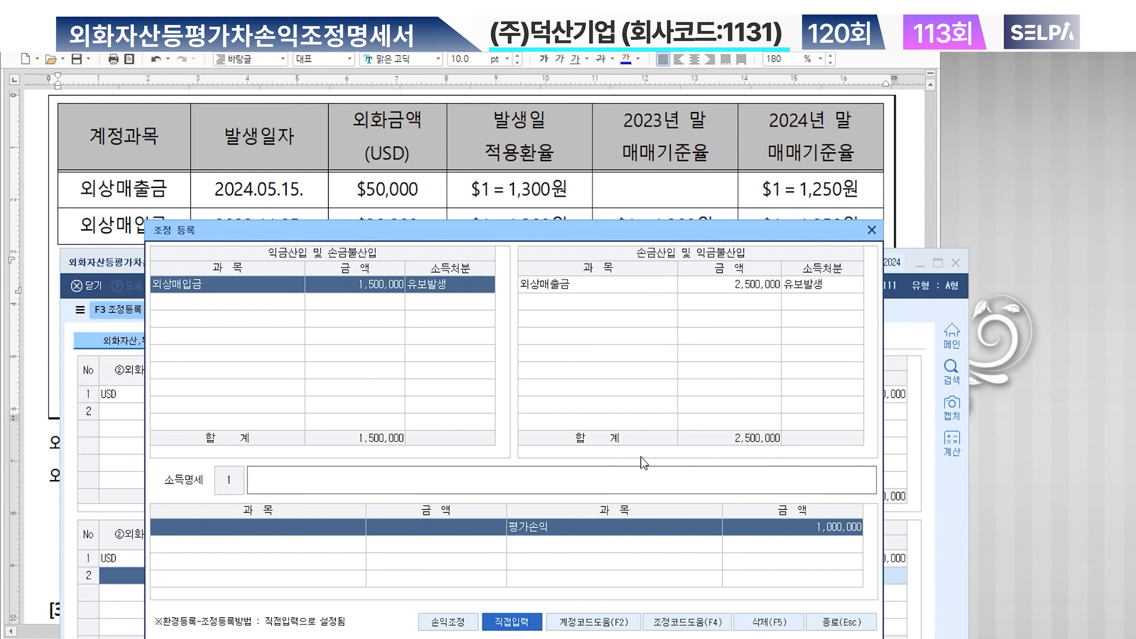
click(844, 623)
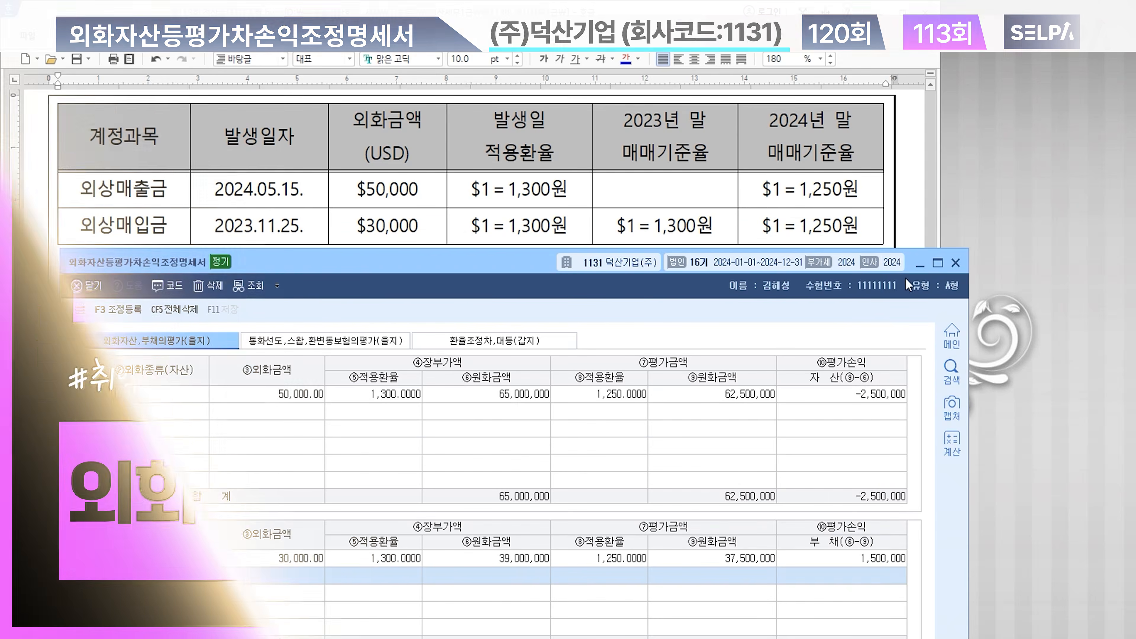